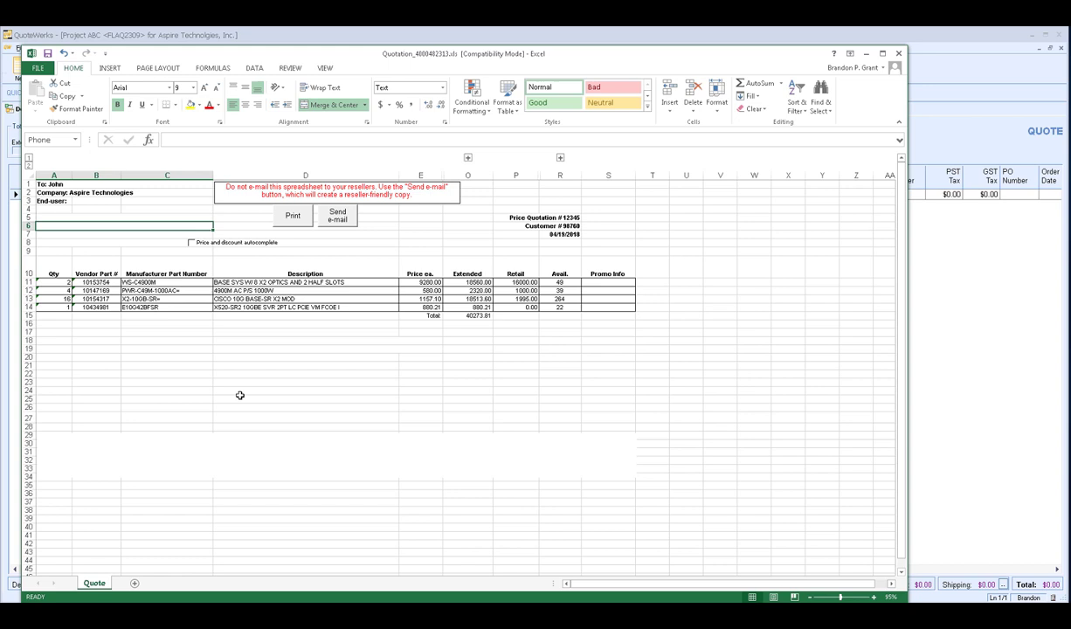
Copy the four Excel quote lines in range A11:R14 to the clipboard.
{"action": "left_click", "coordinate": [55, 281]}
{"action": "left_click_drag", "start_coordinate": [55, 280], "coordinate": [566, 308]}
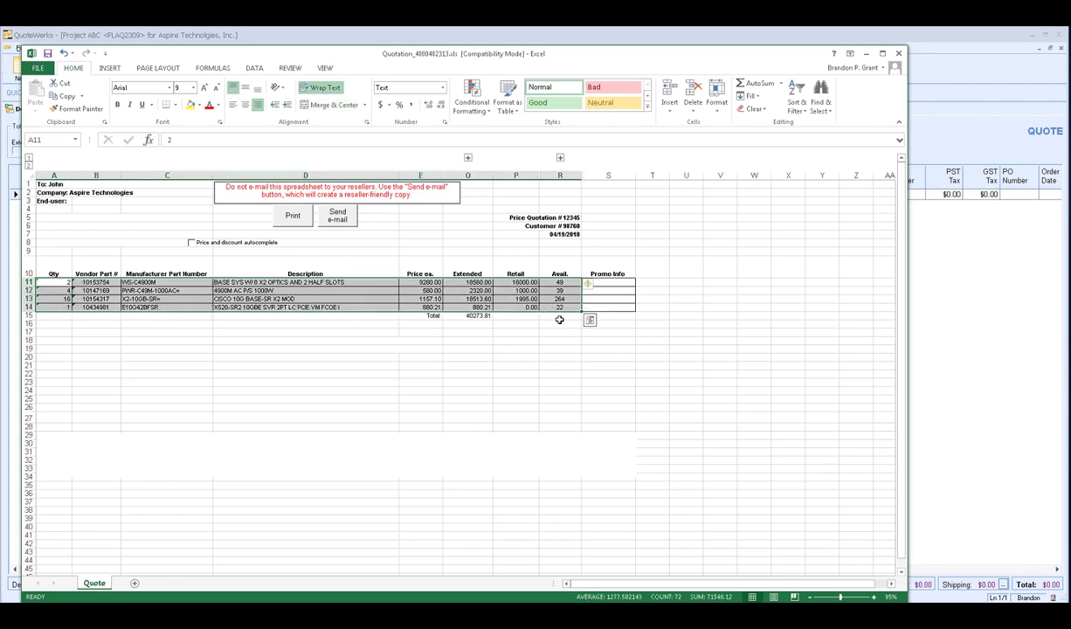
{"action": "right_click", "coordinate": [560, 276]}
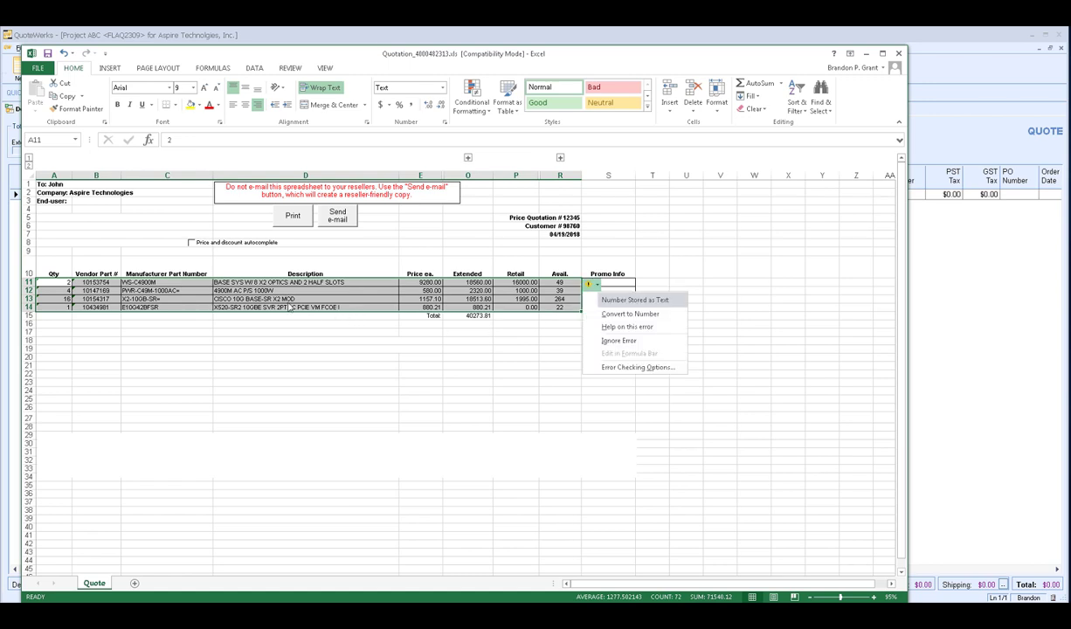
{"action": "right_click", "coordinate": [291, 303]}
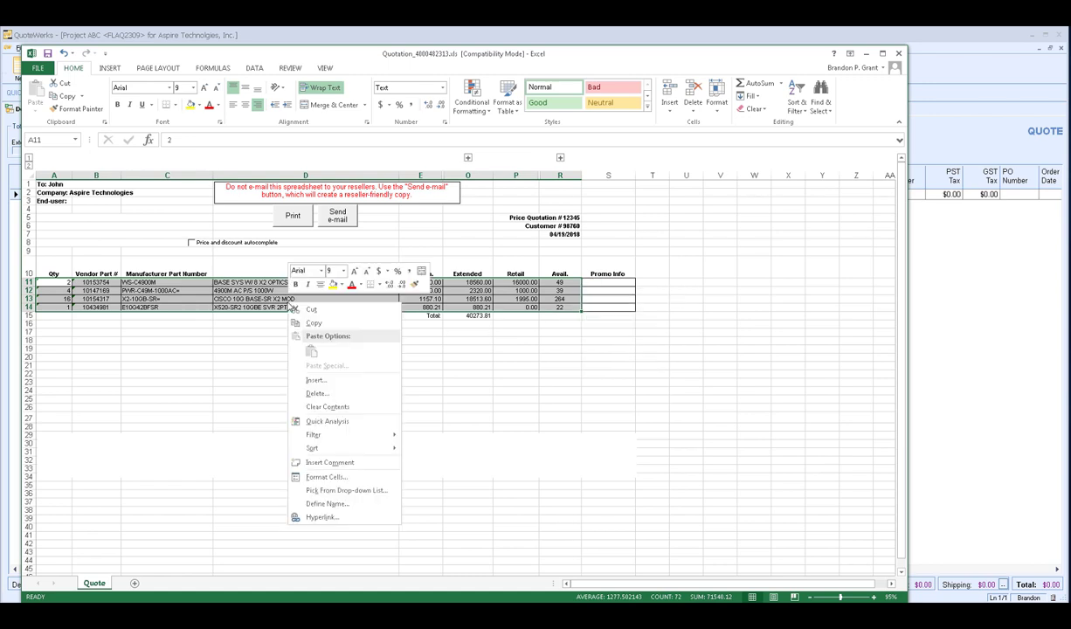
{"action": "left_click", "coordinate": [341, 323]}
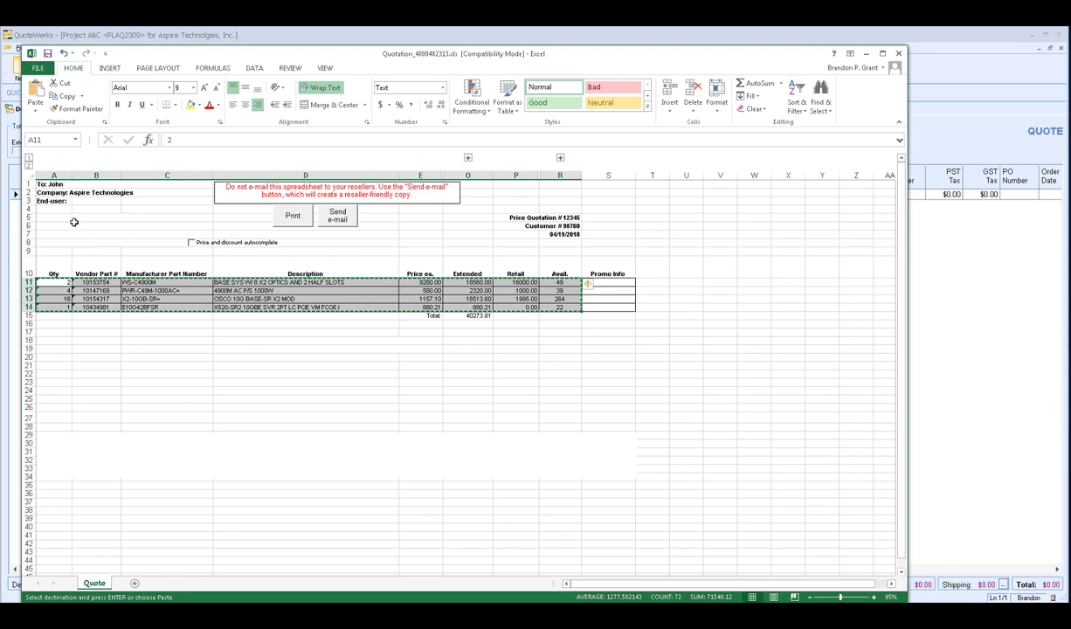
{"action": "key", "text": "ctrl+v"}
Launch Edit > Paste Special for the empty QuoteWorks quote.
{"action": "left_click", "coordinate": [950, 321]}
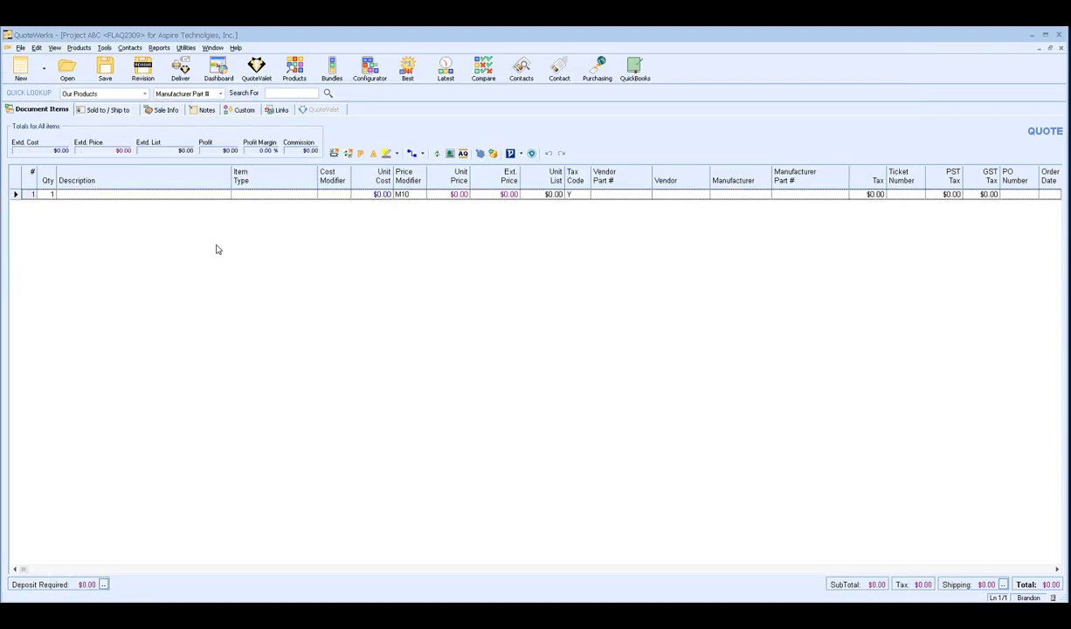
{"action": "left_click", "coordinate": [37, 48]}
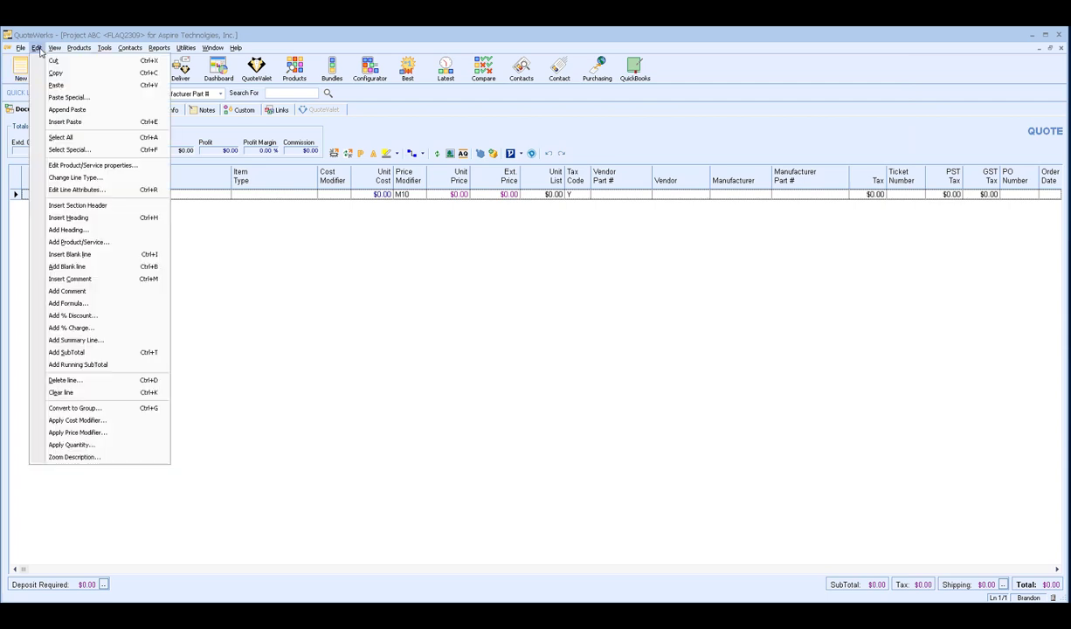
{"action": "left_click", "coordinate": [103, 99]}
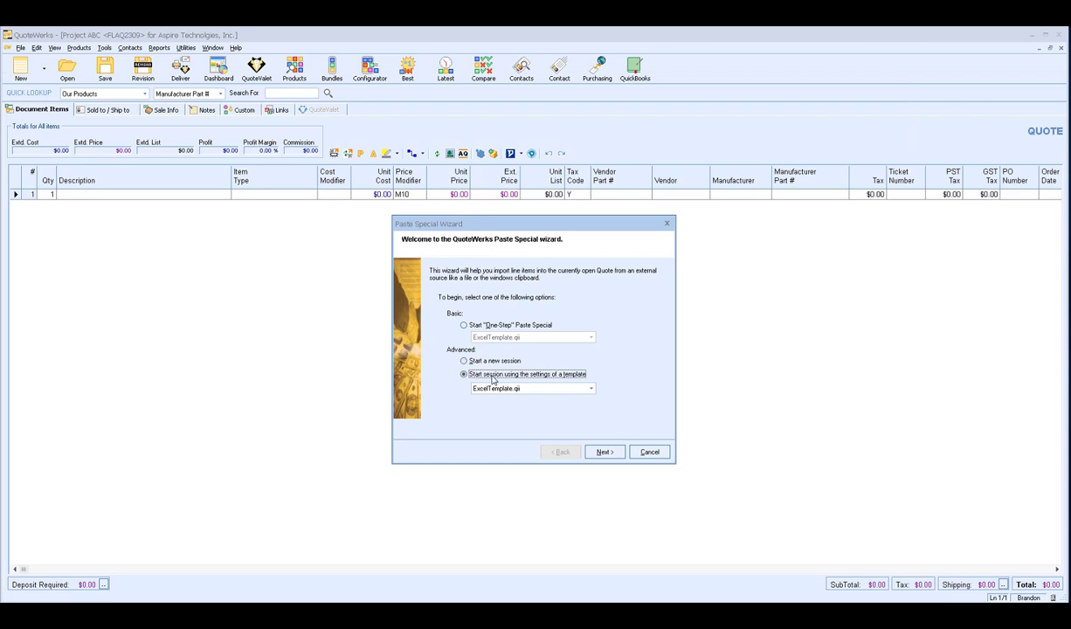
Choose 'Start a new session' in the wizard and continue to the Source step.
{"action": "left_click", "coordinate": [493, 361]}
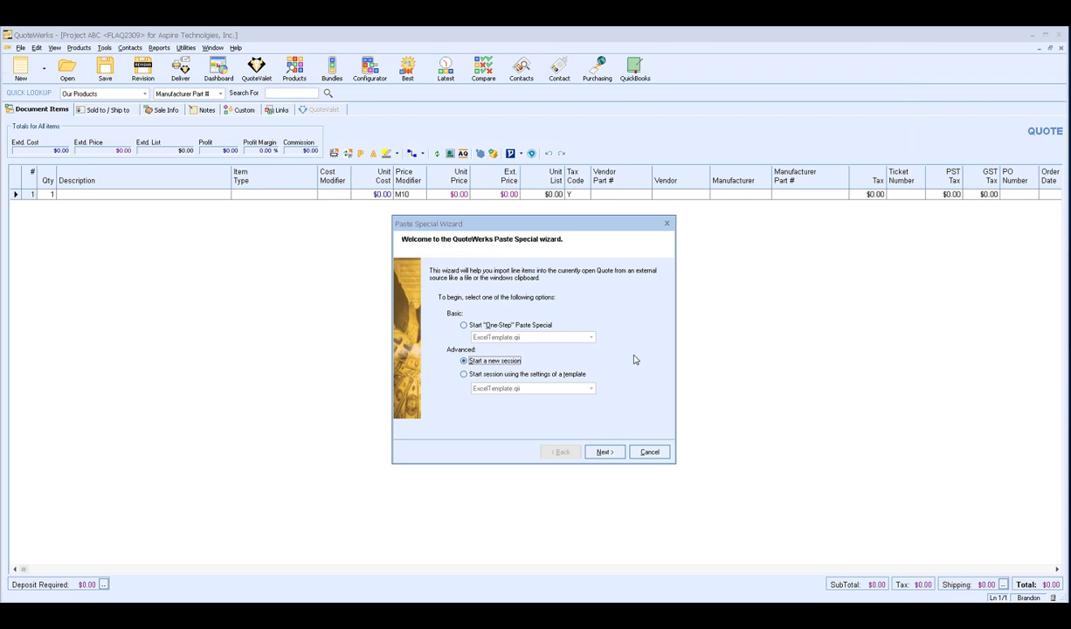
{"action": "left_click", "coordinate": [615, 451]}
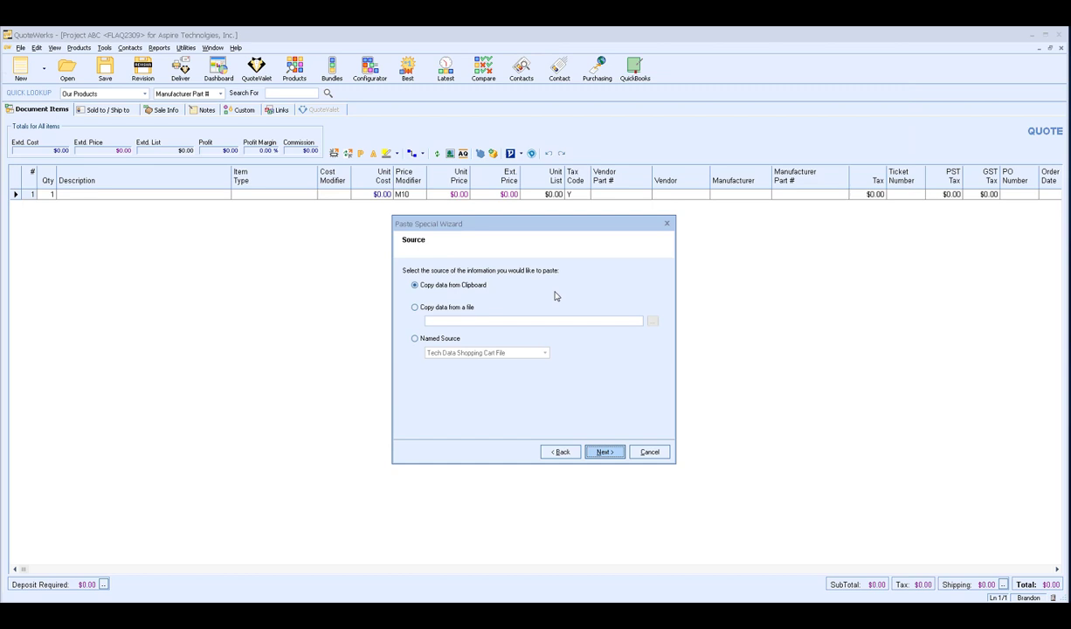
Use 'Copy data from Clipboard' as the source and advance to the Scope preview.
{"action": "left_click", "coordinate": [472, 288]}
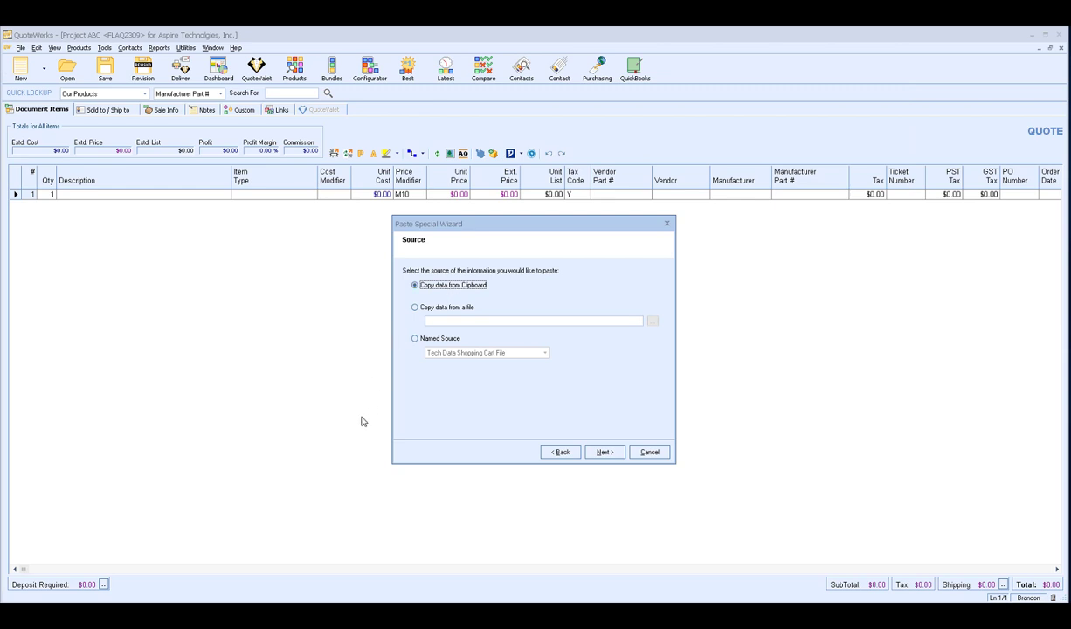
{"action": "key", "text": "alt+Tab"}
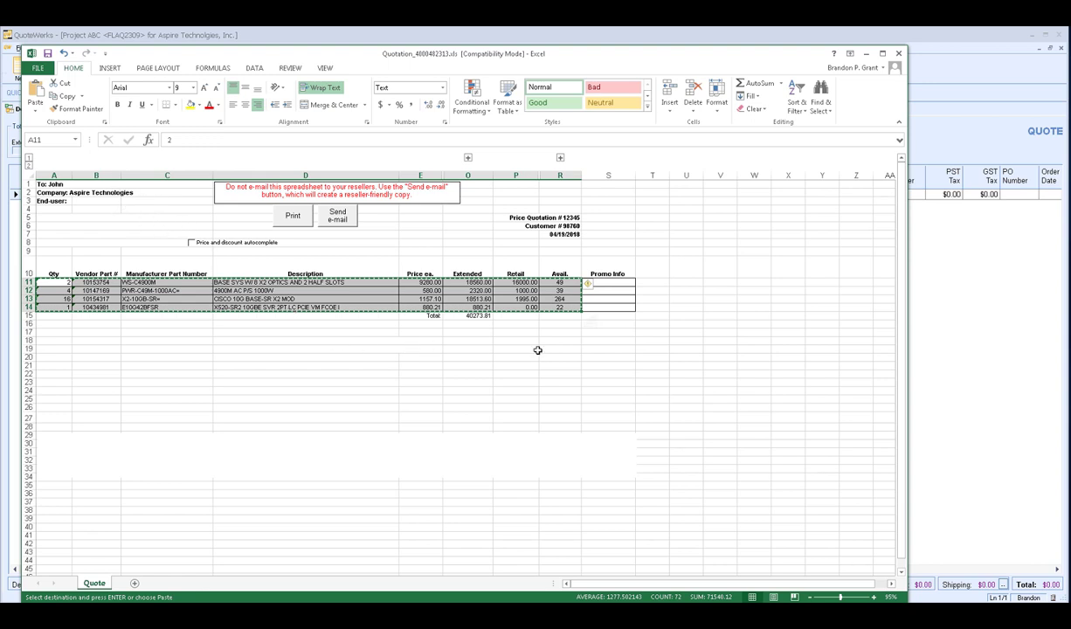
{"action": "left_click", "coordinate": [932, 335]}
{"action": "key", "text": "ctrl+shift+v"}
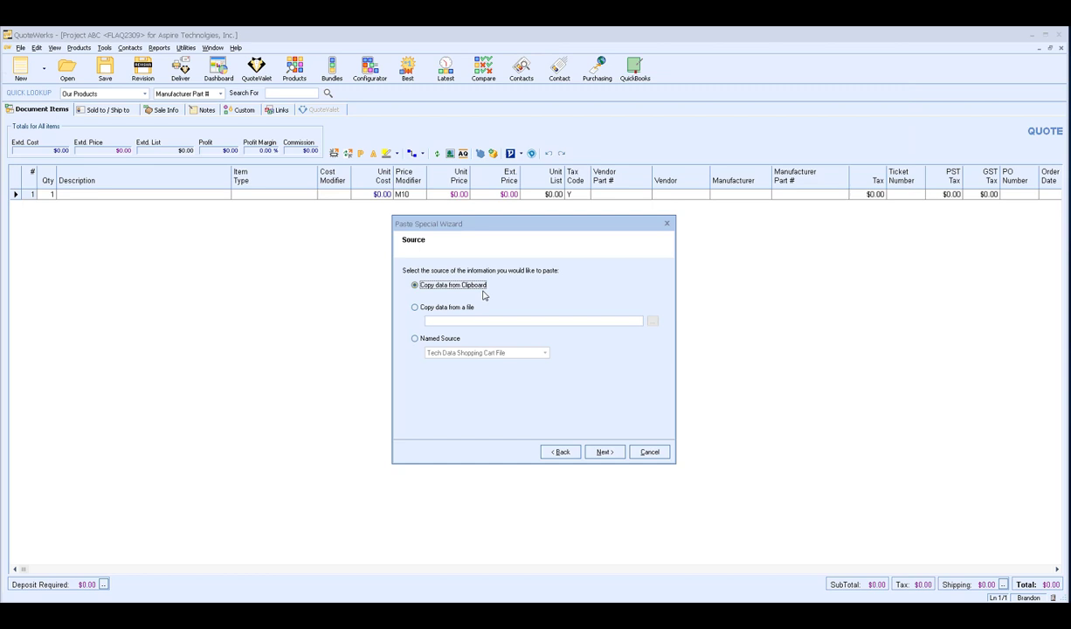
{"action": "left_click", "coordinate": [605, 451]}
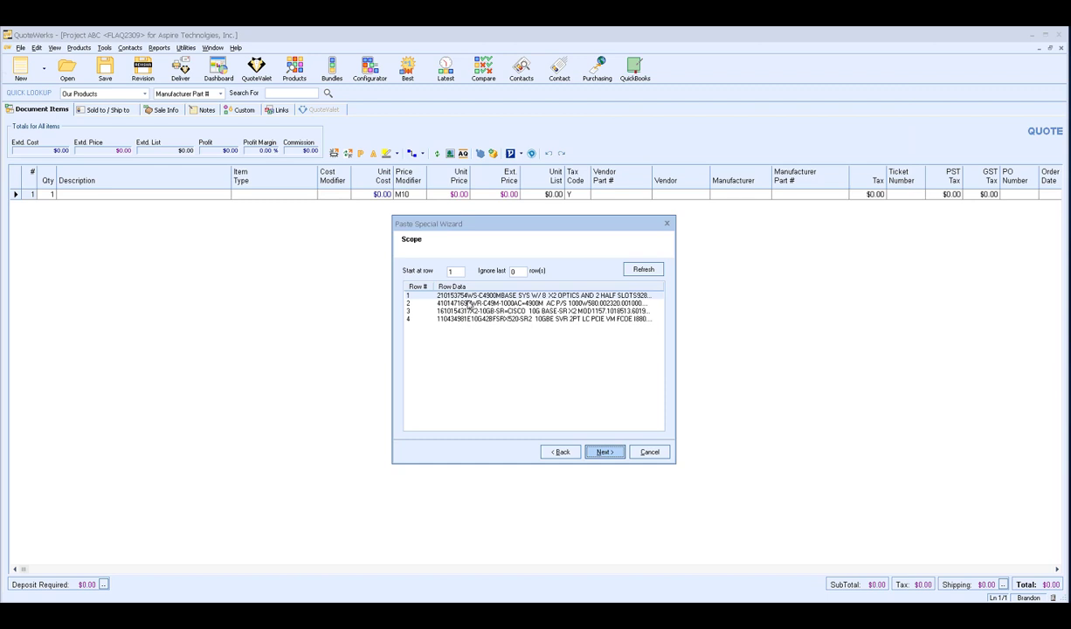
Keep start row 1 with 0 rows ignored and proceed to column mapping.
{"action": "left_click", "coordinate": [601, 452]}
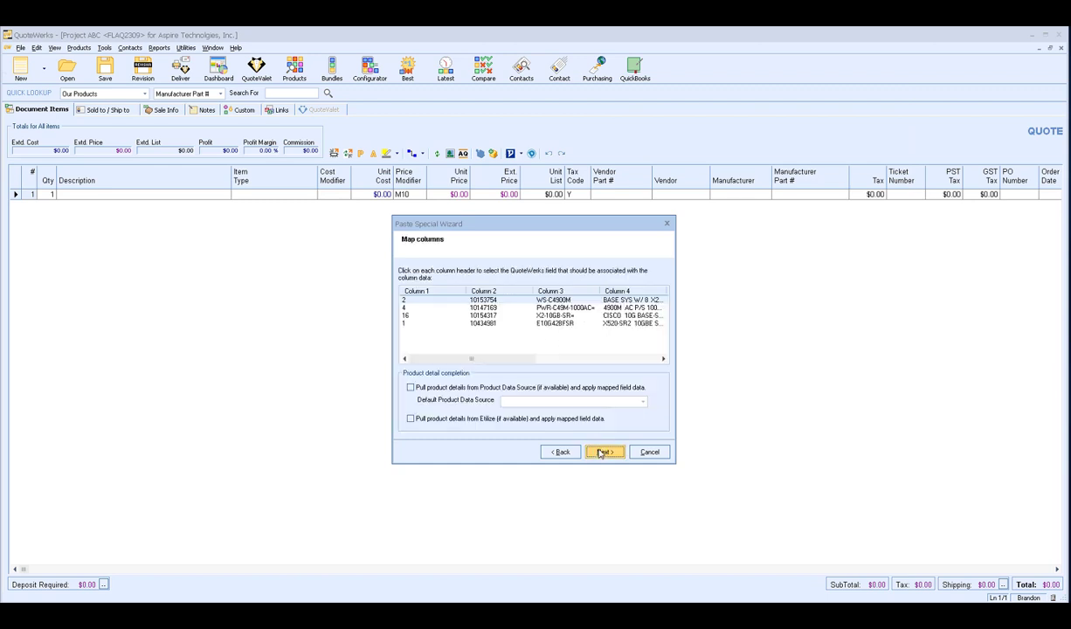
Map Column 1, holding the quantities, to the Quantity field.
{"action": "left_click", "coordinate": [441, 295]}
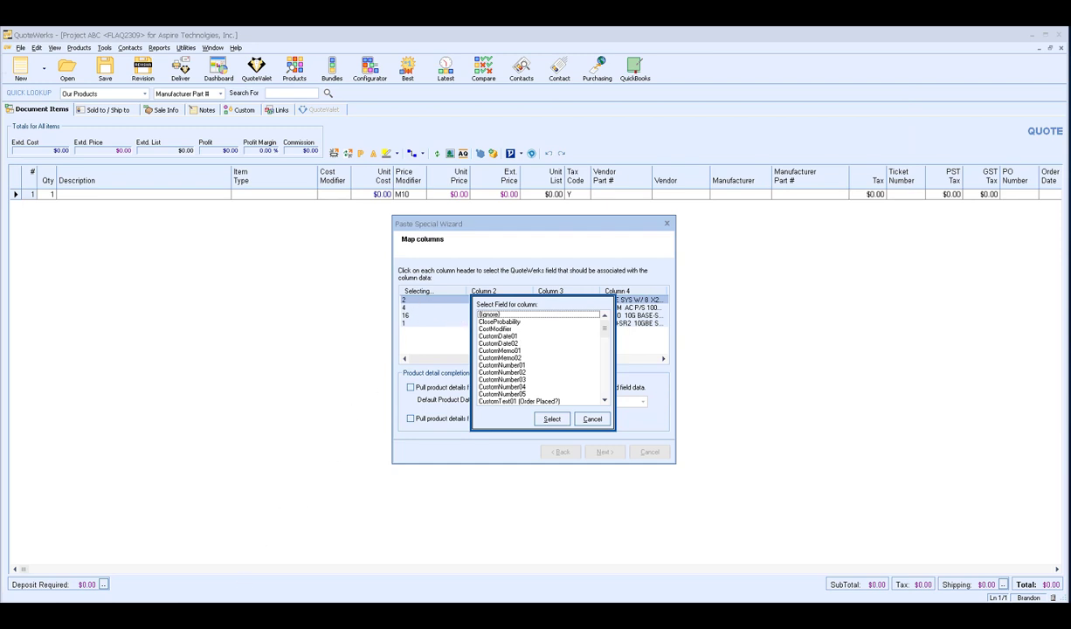
{"action": "key", "text": "alt+Tab"}
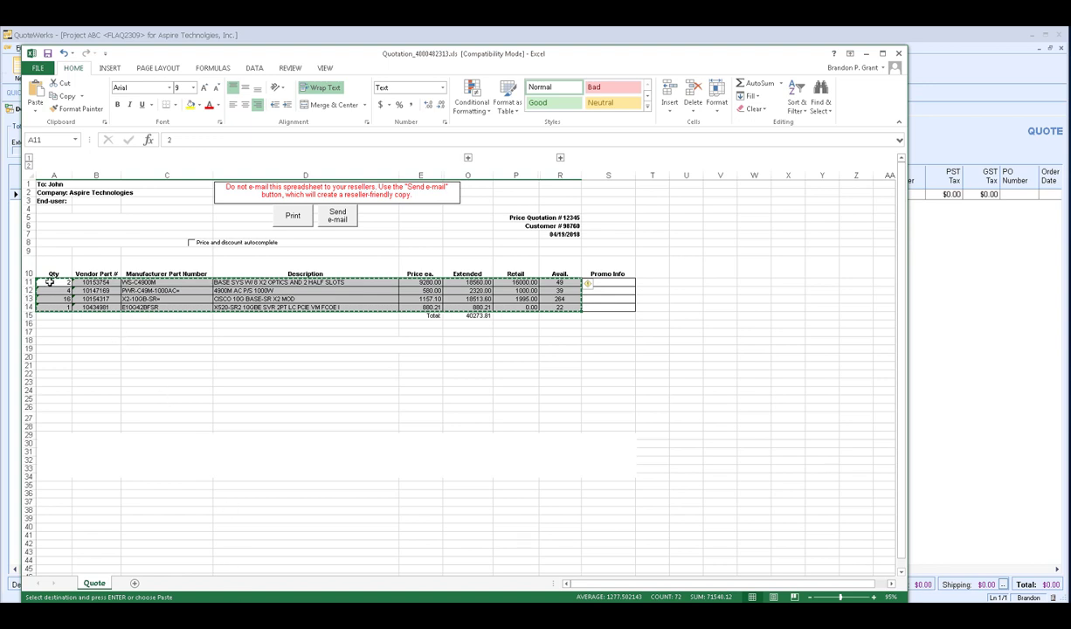
{"action": "left_click", "coordinate": [964, 303]}
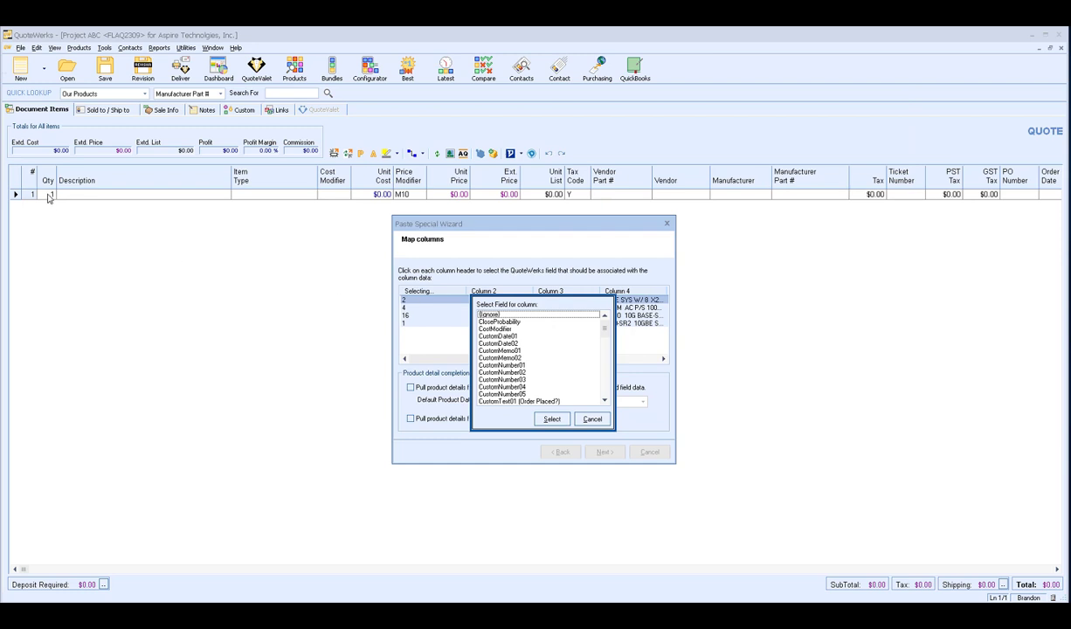
{"action": "left_click", "coordinate": [511, 335]}
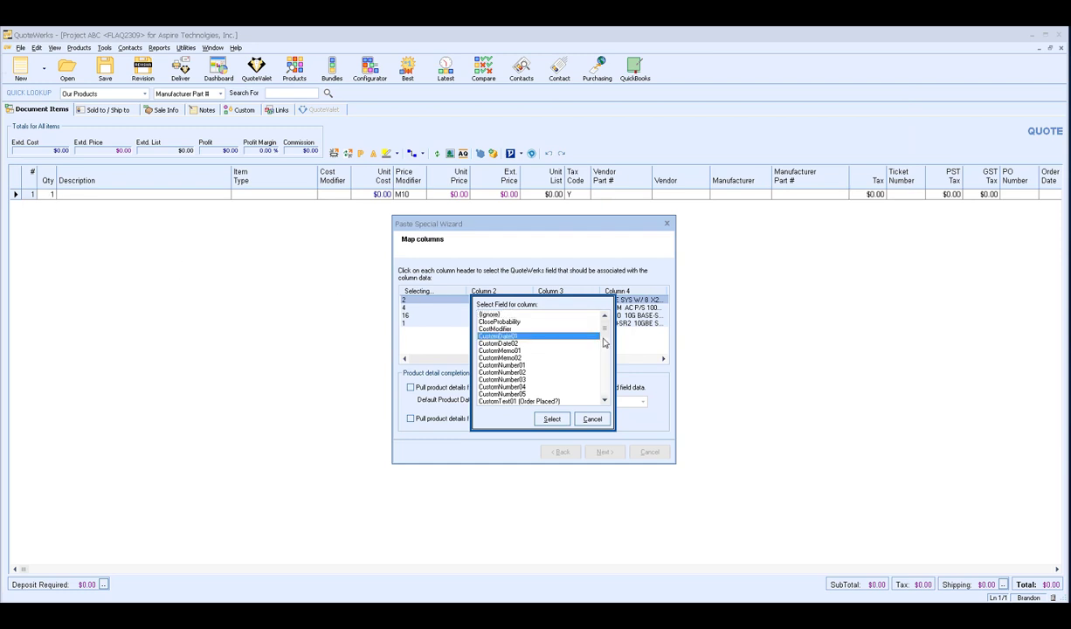
{"action": "left_click_drag", "start_coordinate": [609, 335], "coordinate": [608, 382]}
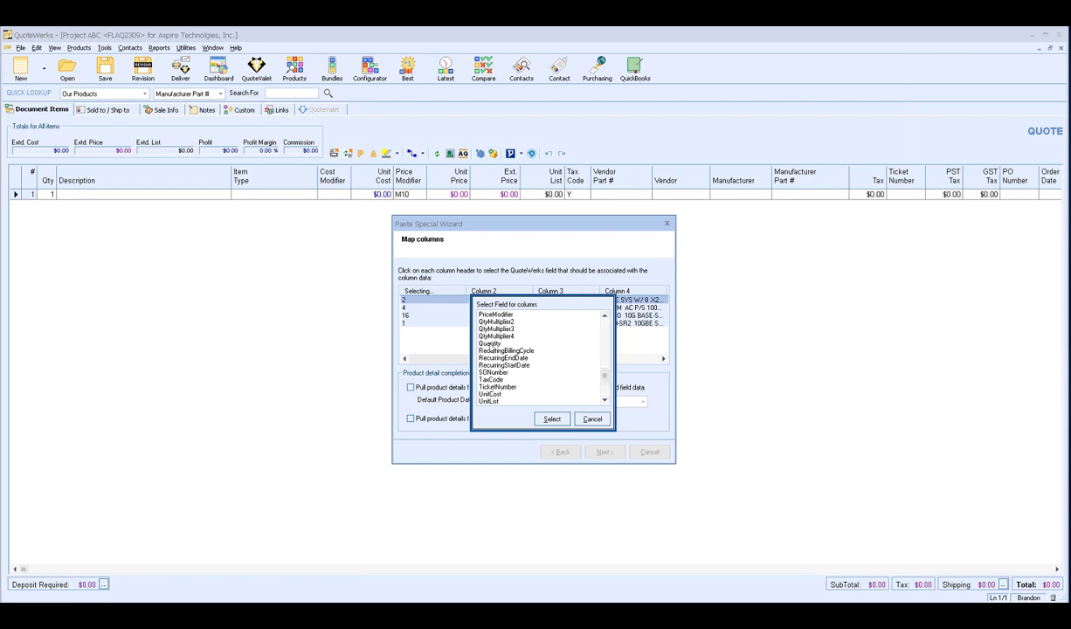
{"action": "left_click", "coordinate": [492, 345]}
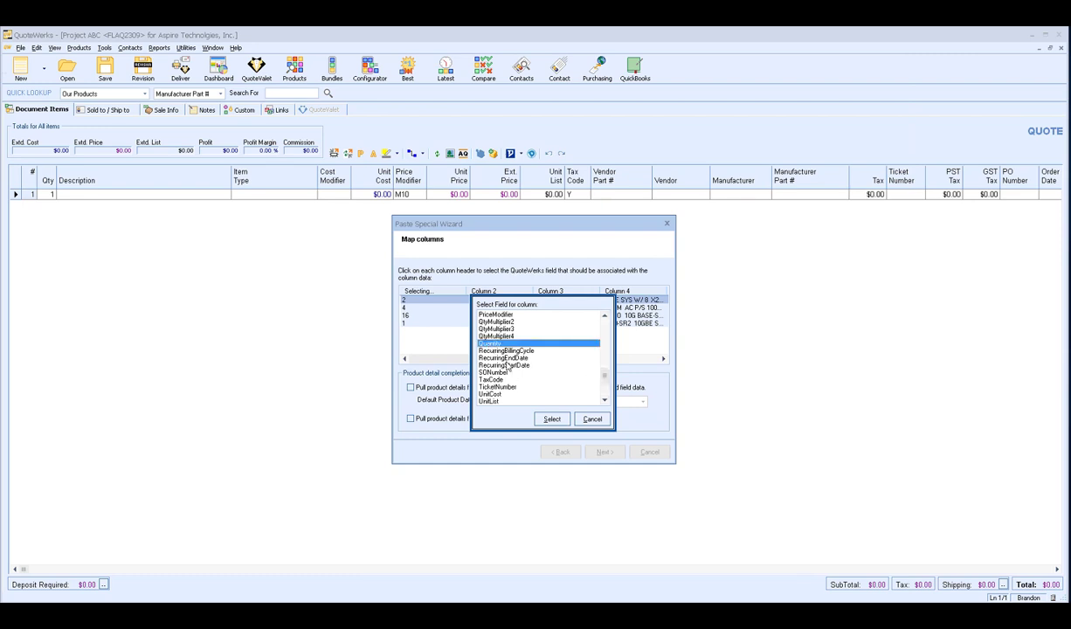
{"action": "left_click", "coordinate": [551, 419]}
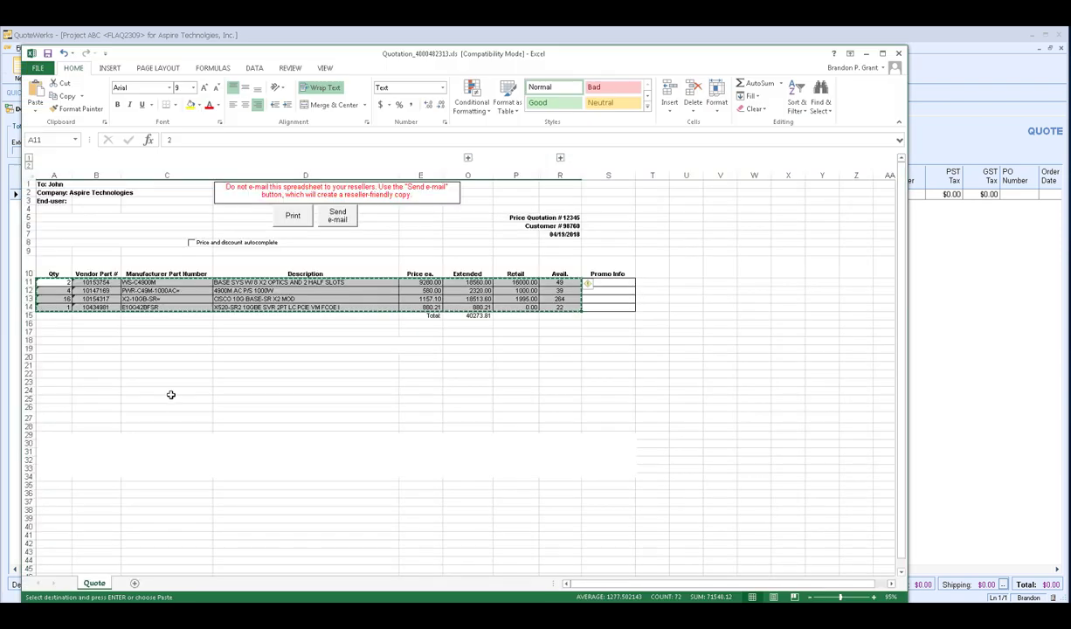
{"action": "key", "text": "alt+Tab"}
Map Column 2 to the VendorPartNumber field.
{"action": "left_click", "coordinate": [917, 350]}
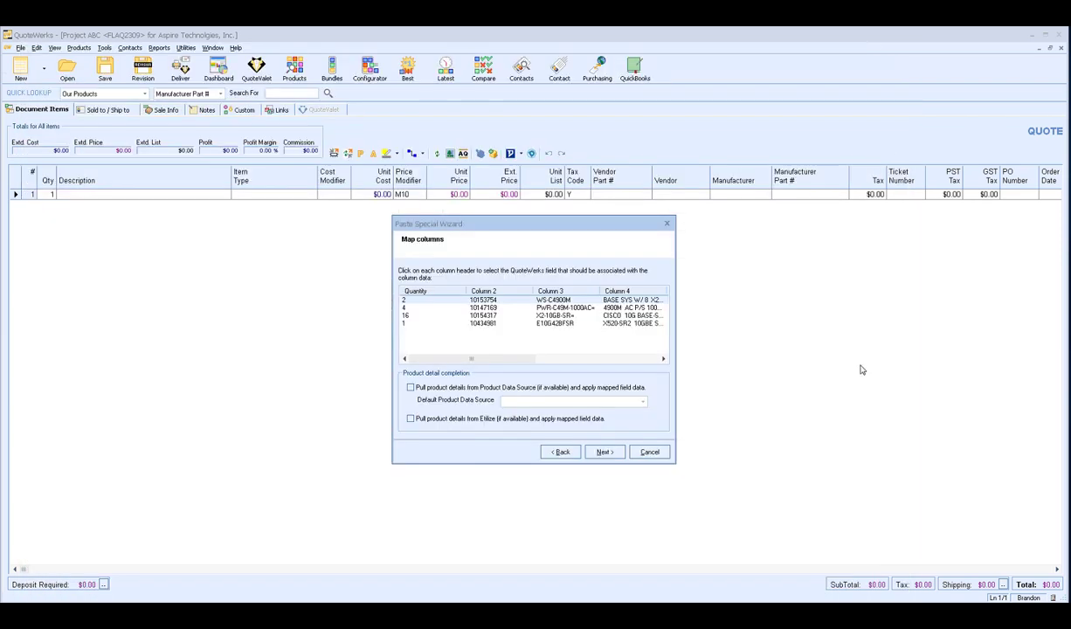
{"action": "left_click", "coordinate": [498, 293]}
{"action": "left_click", "coordinate": [499, 336]}
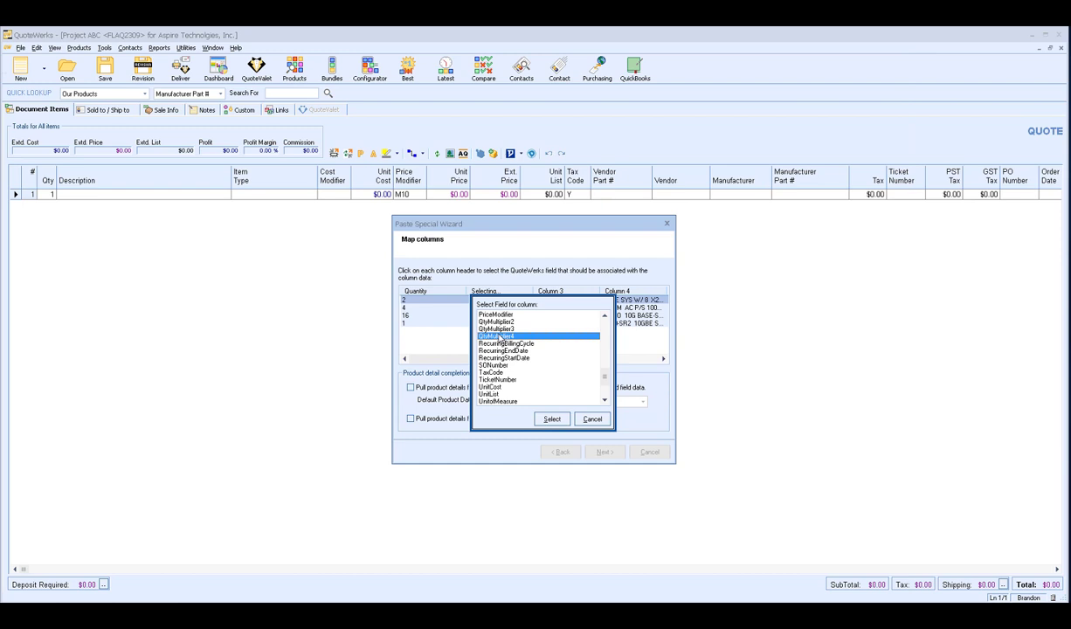
{"action": "key", "text": "v"}
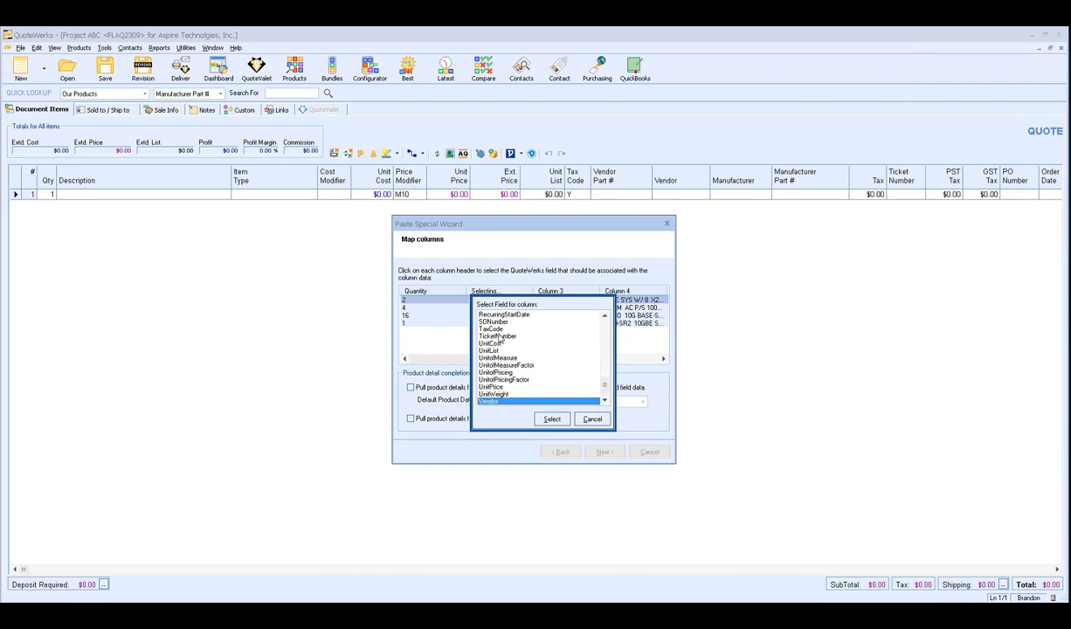
{"action": "left_click", "coordinate": [606, 391]}
{"action": "left_click", "coordinate": [503, 401]}
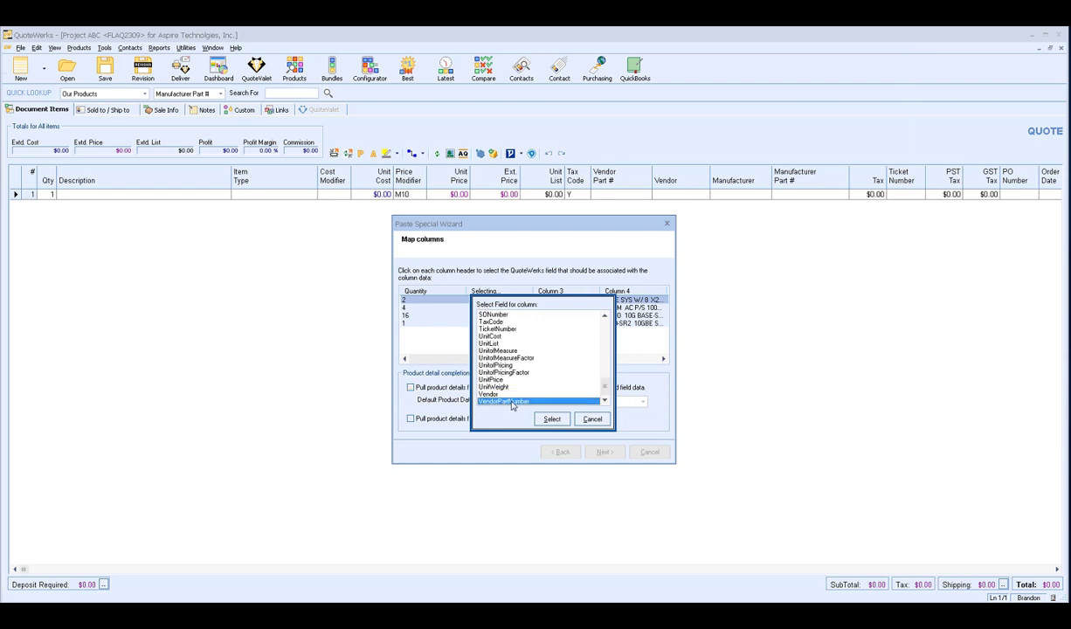
{"action": "left_click", "coordinate": [550, 419]}
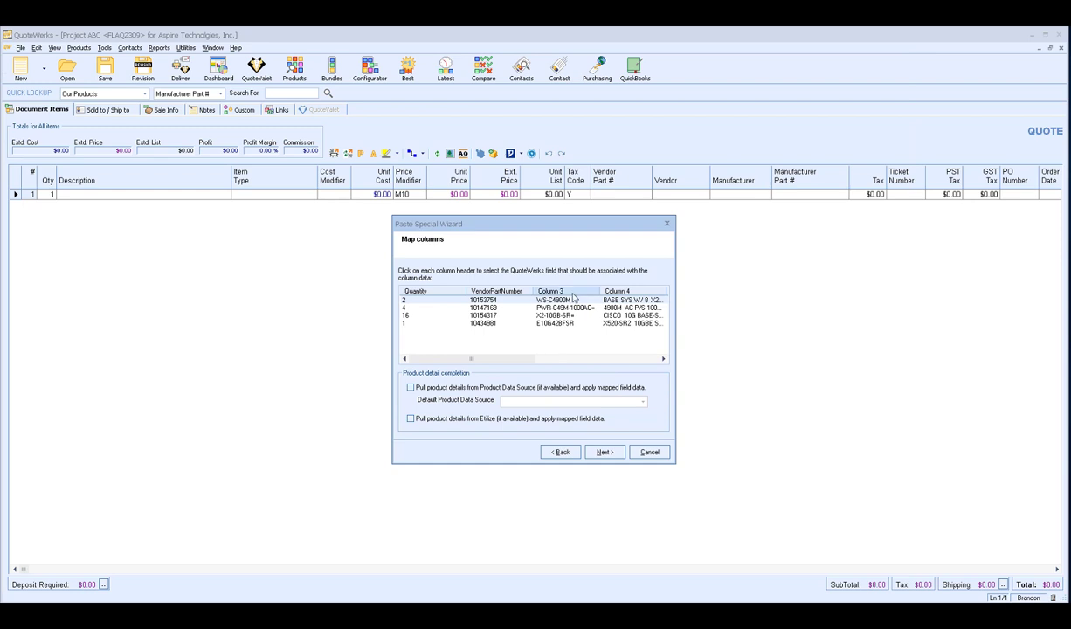
Map Column 3 to the ManufacturerPartNumber field.
{"action": "left_click", "coordinate": [236, 572]}
{"action": "left_click", "coordinate": [573, 295]}
{"action": "left_click", "coordinate": [522, 337]}
{"action": "key", "text": "m"}
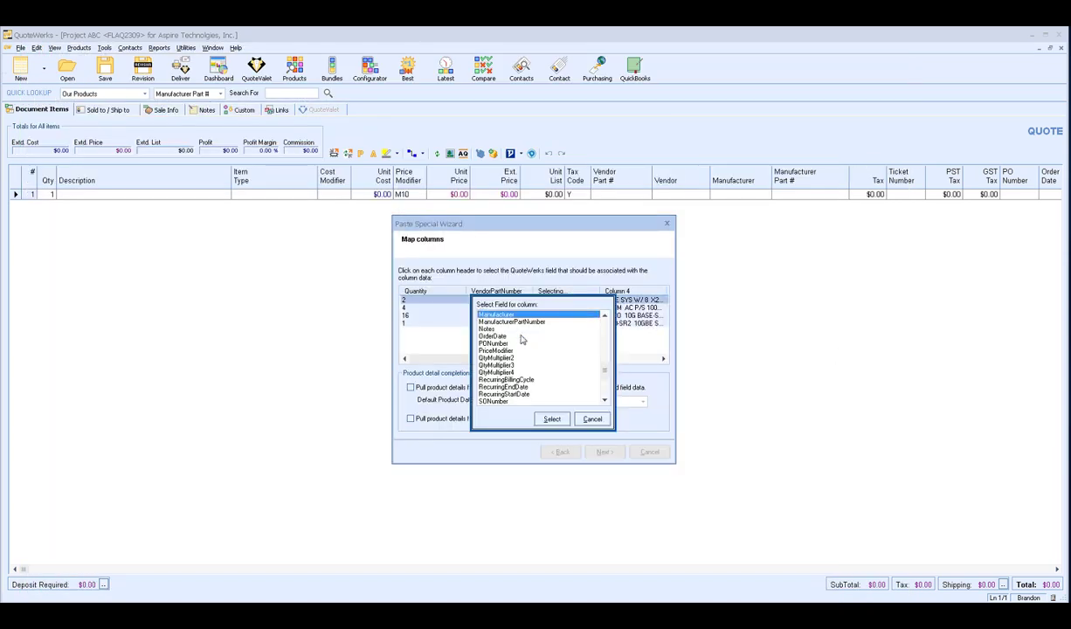
{"action": "left_click", "coordinate": [510, 322]}
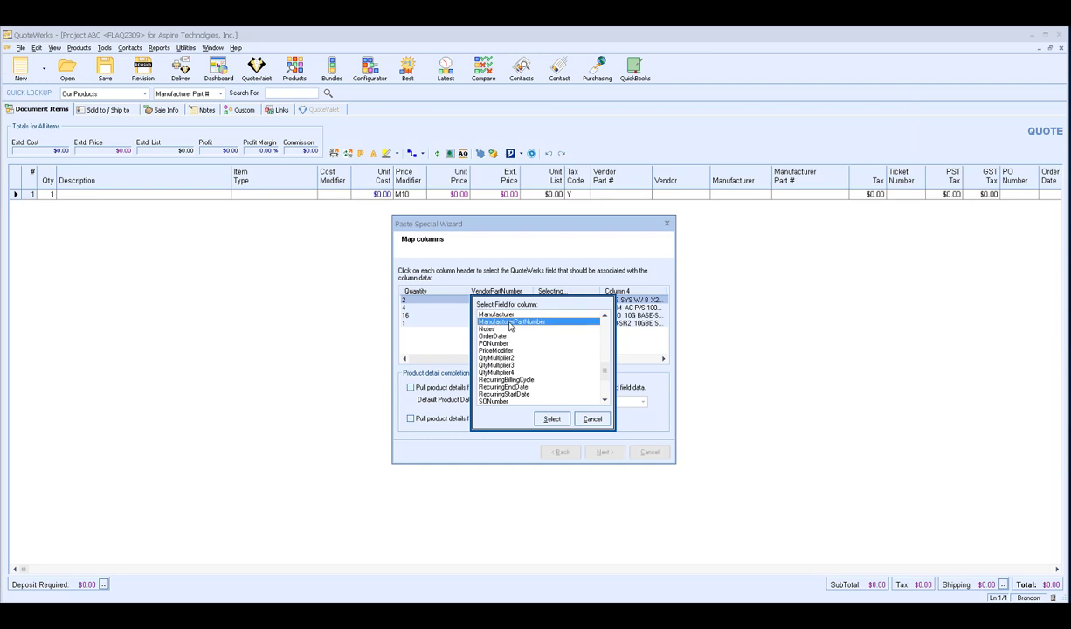
{"action": "left_click", "coordinate": [553, 419]}
{"action": "left_click_drag", "start_coordinate": [502, 361], "coordinate": [585, 362]}
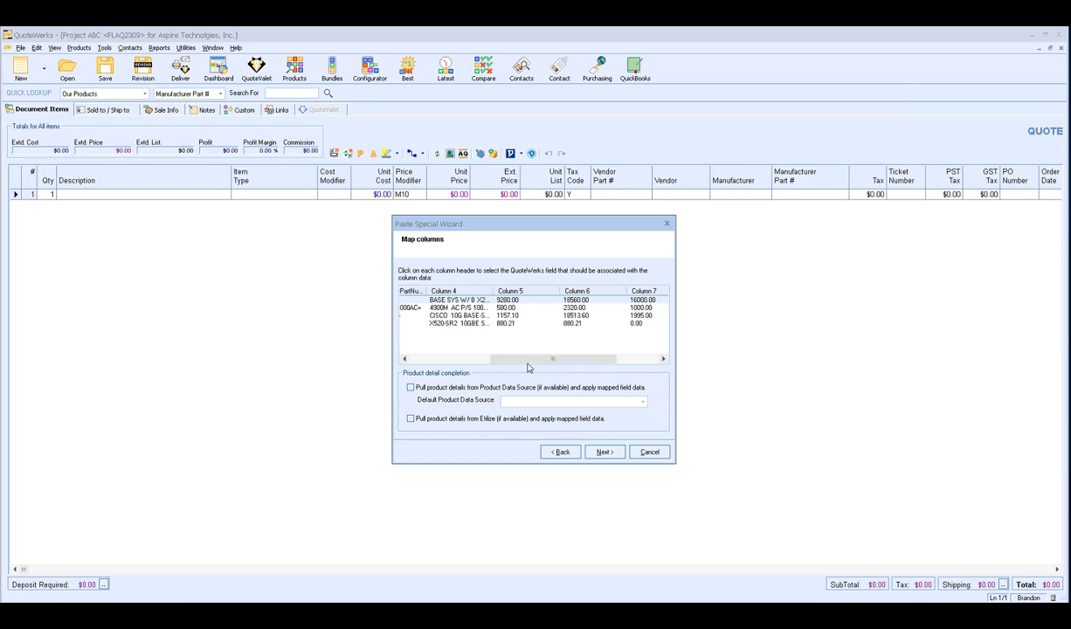
Map Column 4 to the Description field.
{"action": "left_click", "coordinate": [464, 294]}
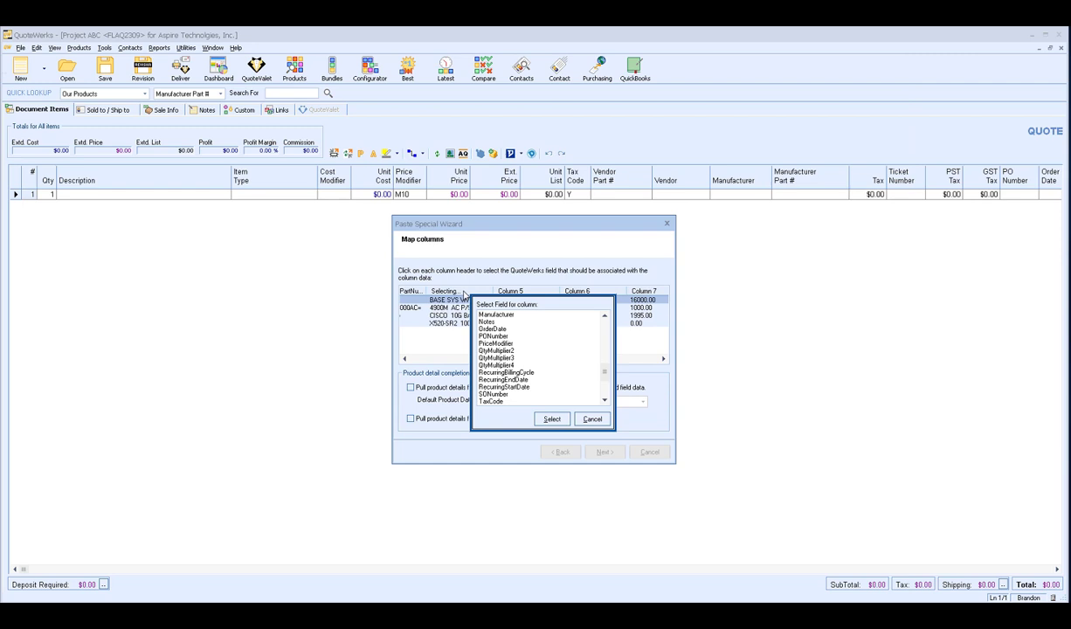
{"action": "left_click", "coordinate": [496, 329]}
{"action": "scroll", "coordinate": [498, 330], "scroll_direction": "up", "scroll_amount": 2}
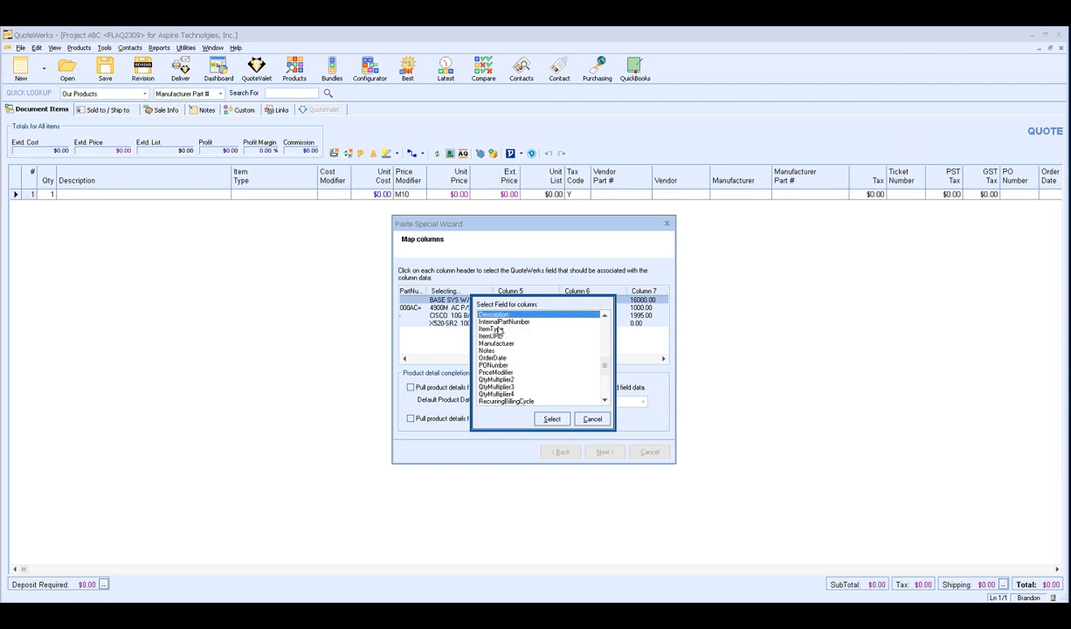
{"action": "left_click", "coordinate": [546, 418]}
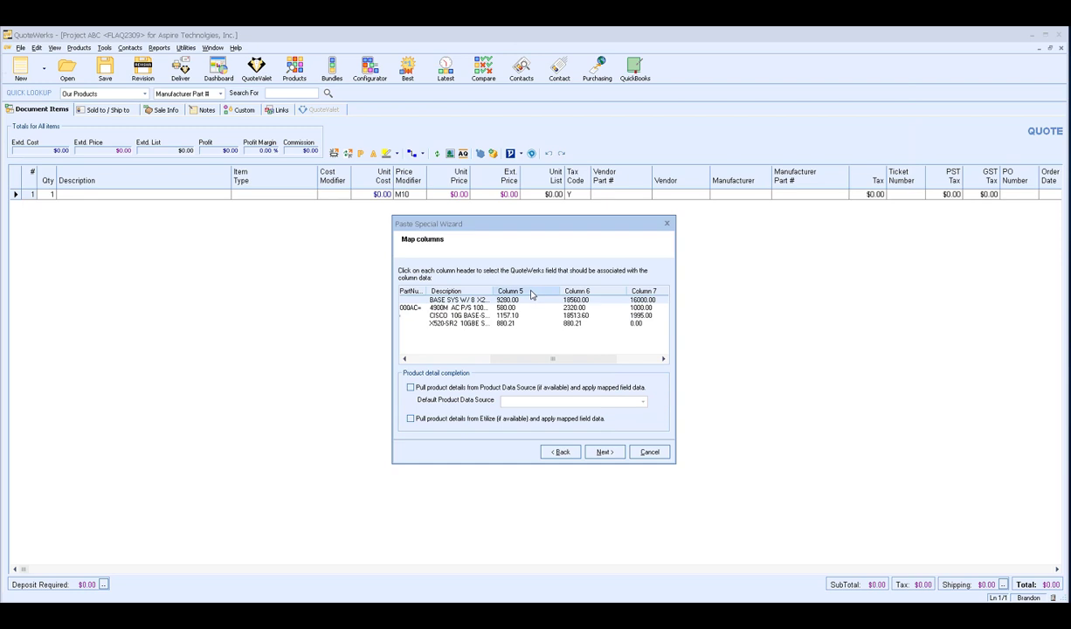
After checking the Excel columns, map Column 5 (price each) to UnitCost.
{"action": "key", "text": "alt+Tab"}
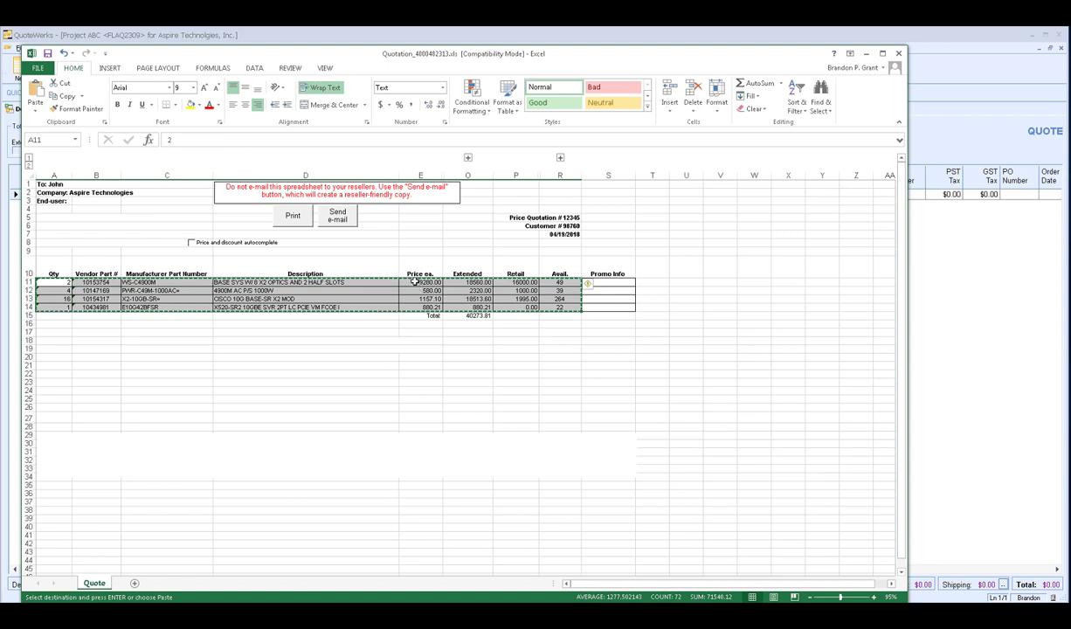
{"action": "left_click", "coordinate": [971, 277]}
{"action": "key", "text": "ctrl+v"}
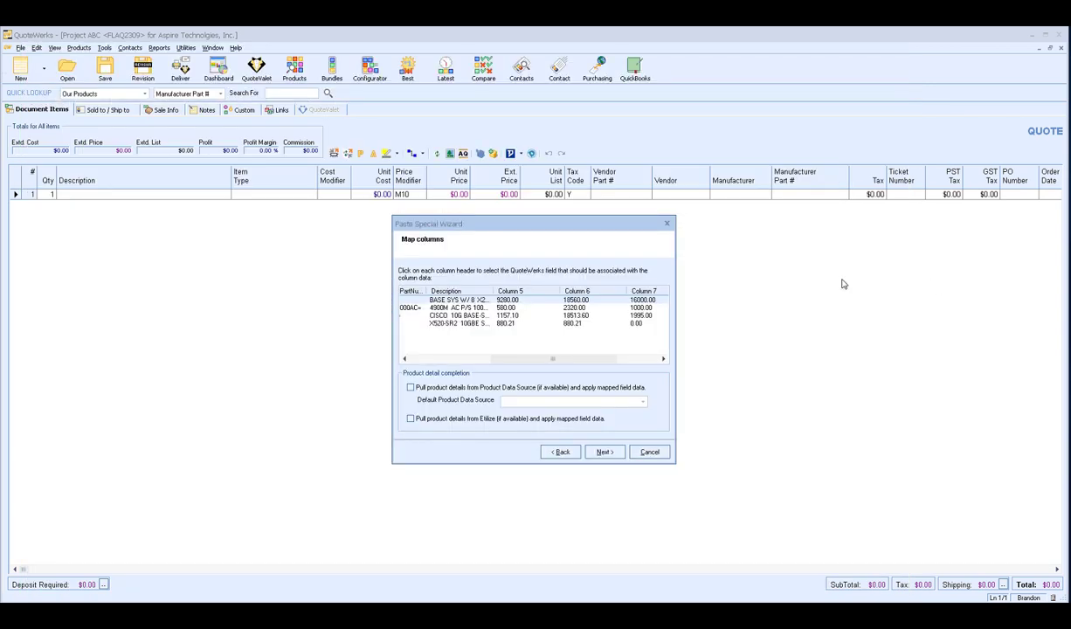
{"action": "left_click", "coordinate": [523, 292]}
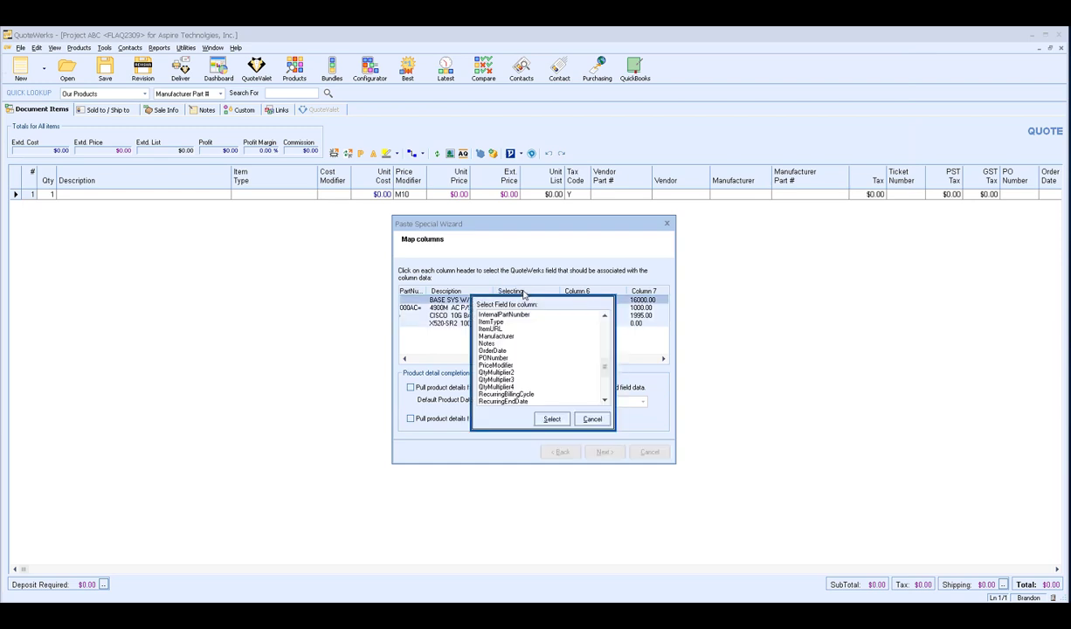
{"action": "left_click", "coordinate": [473, 315]}
{"action": "key", "text": "u"}
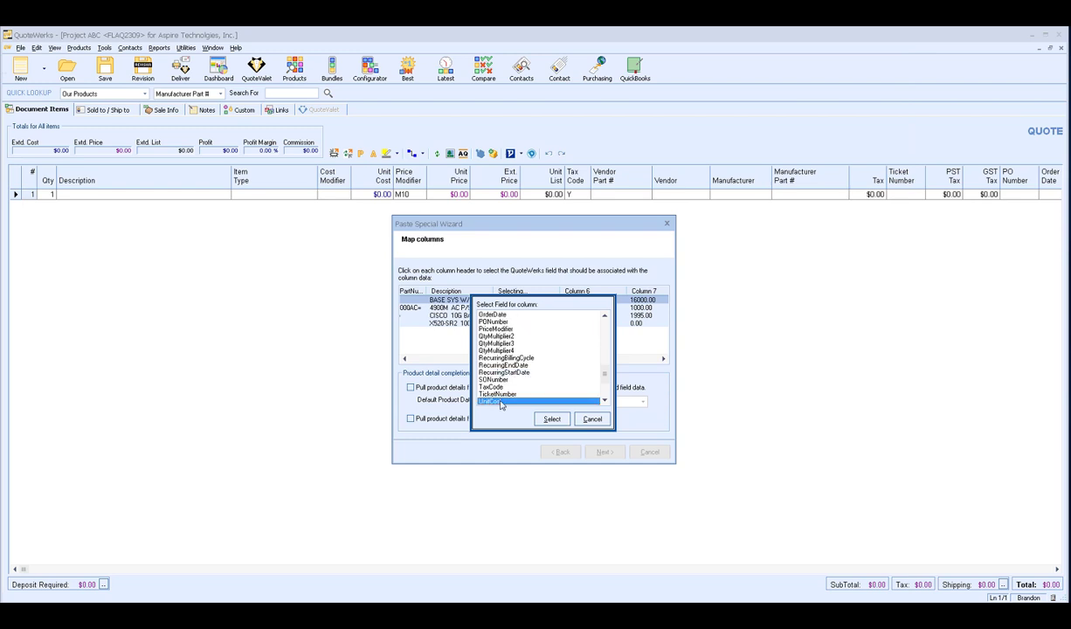
{"action": "left_click", "coordinate": [545, 418]}
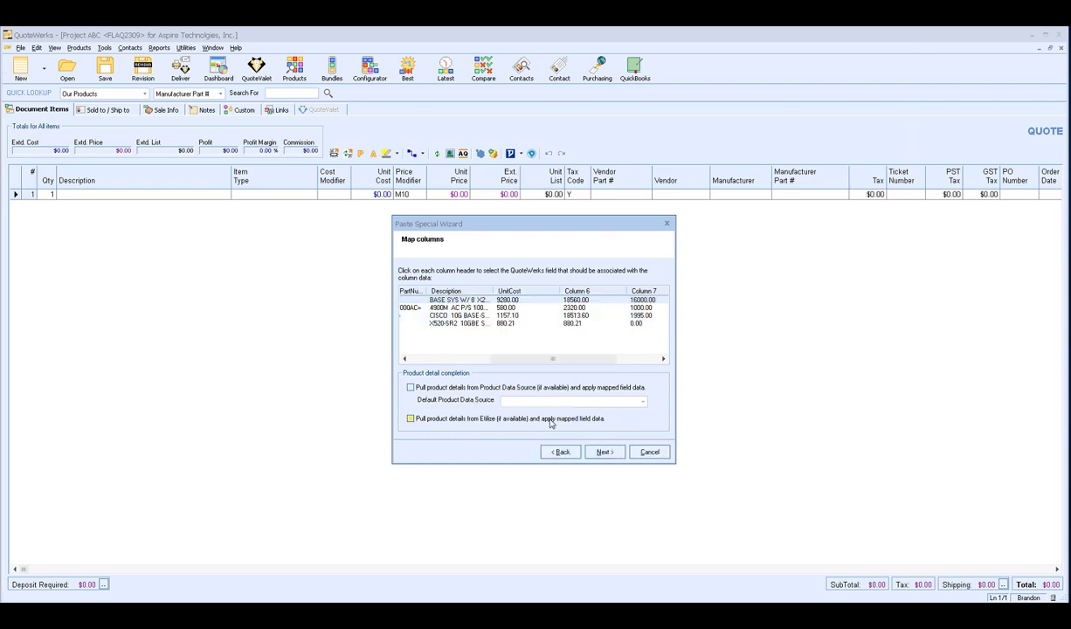
Set Column 6, the extended totals, to (Ignore).
{"action": "left_click", "coordinate": [560, 290]}
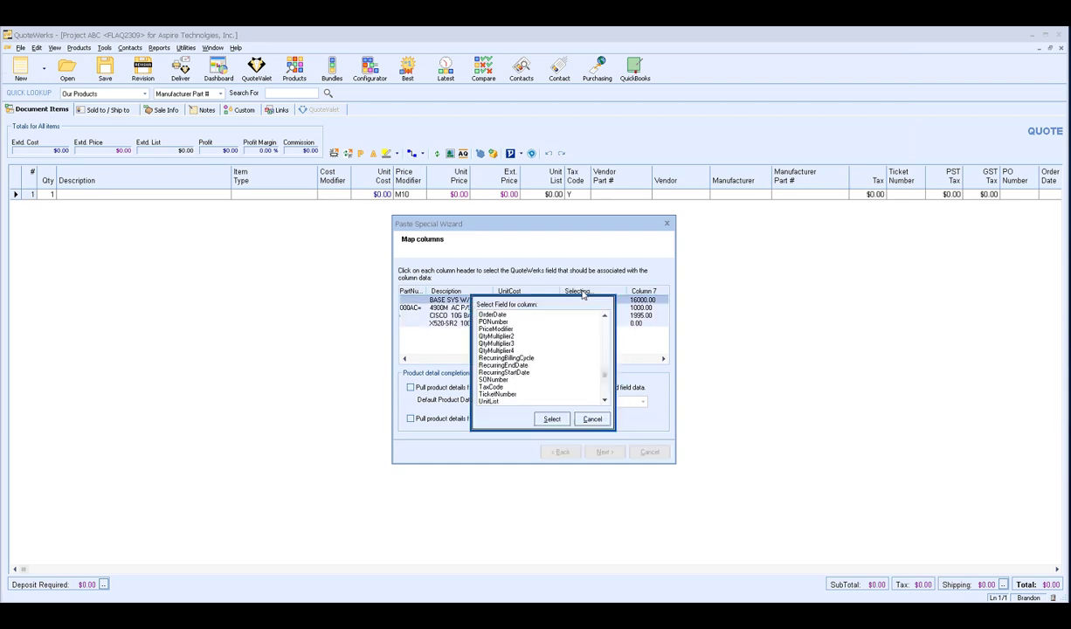
{"action": "left_click_drag", "start_coordinate": [608, 383], "coordinate": [604, 325]}
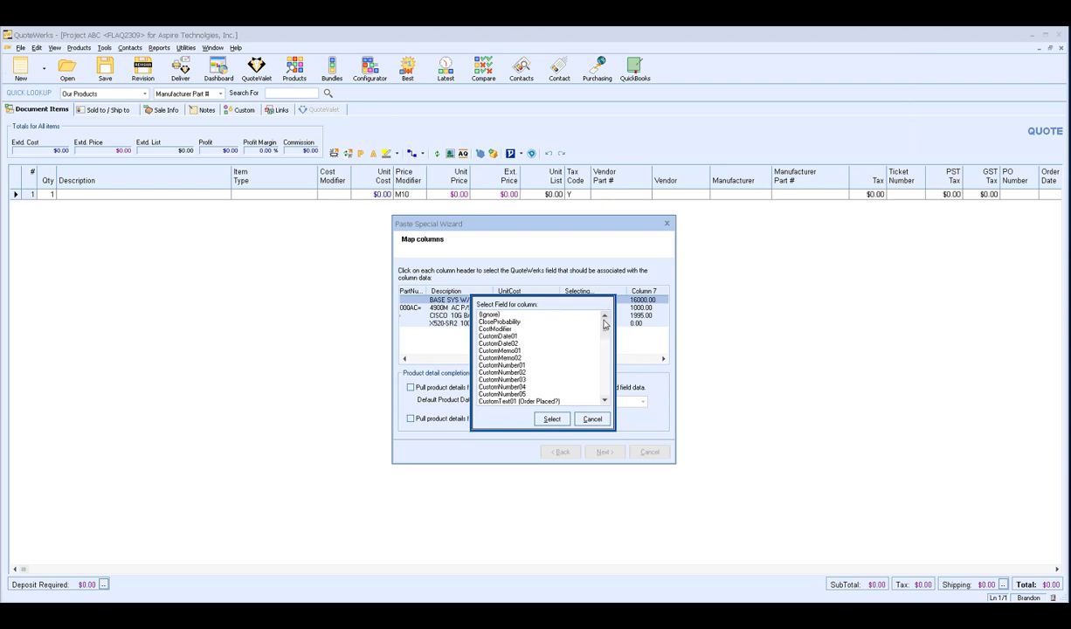
{"action": "left_click", "coordinate": [503, 315]}
{"action": "left_click", "coordinate": [553, 418]}
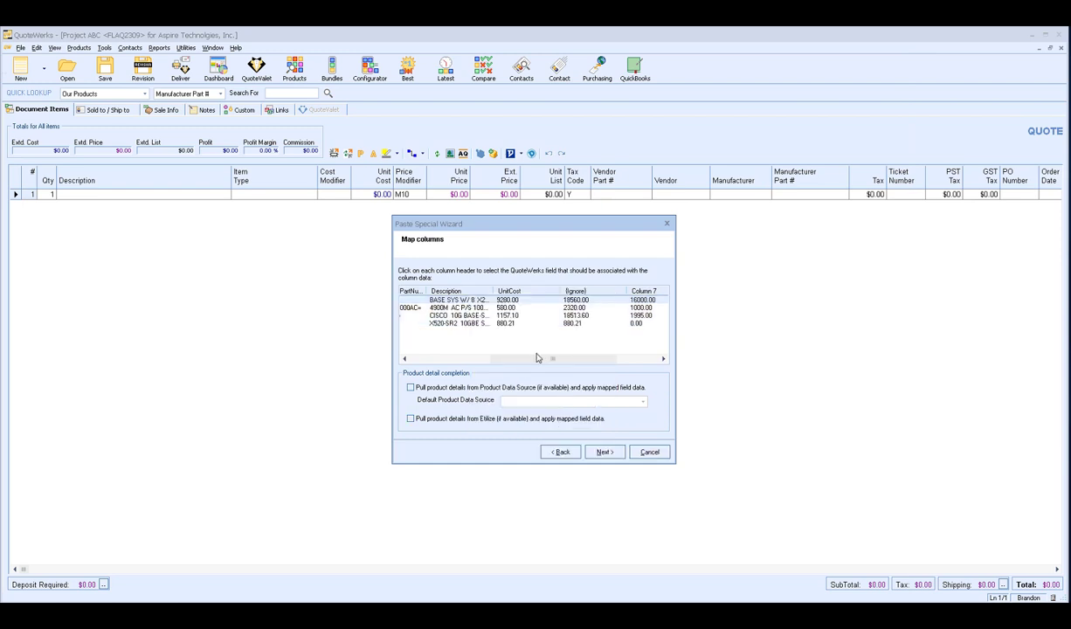
{"action": "left_click_drag", "start_coordinate": [500, 359], "coordinate": [565, 360]}
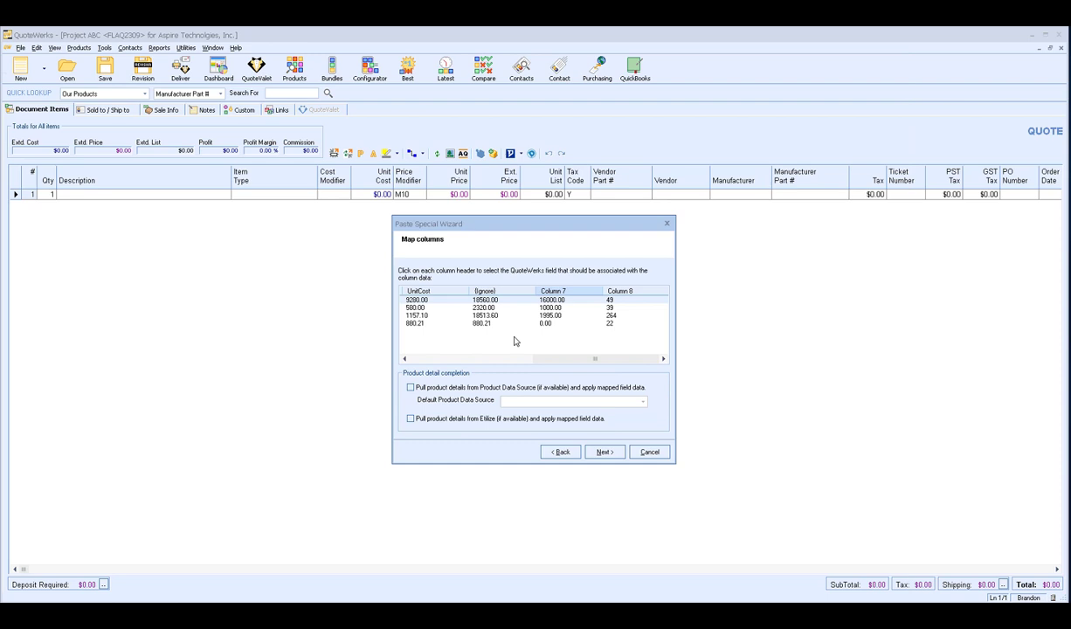
Map Column 7, the retail prices, to the UnitList field.
{"action": "key", "text": "alt+Tab"}
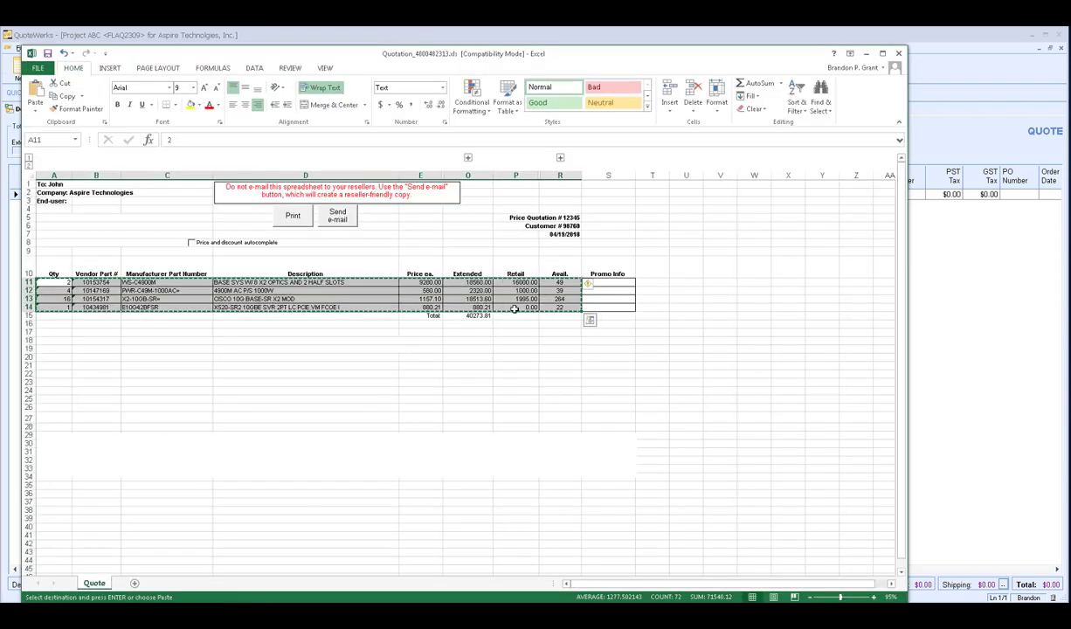
{"action": "left_click", "coordinate": [909, 291]}
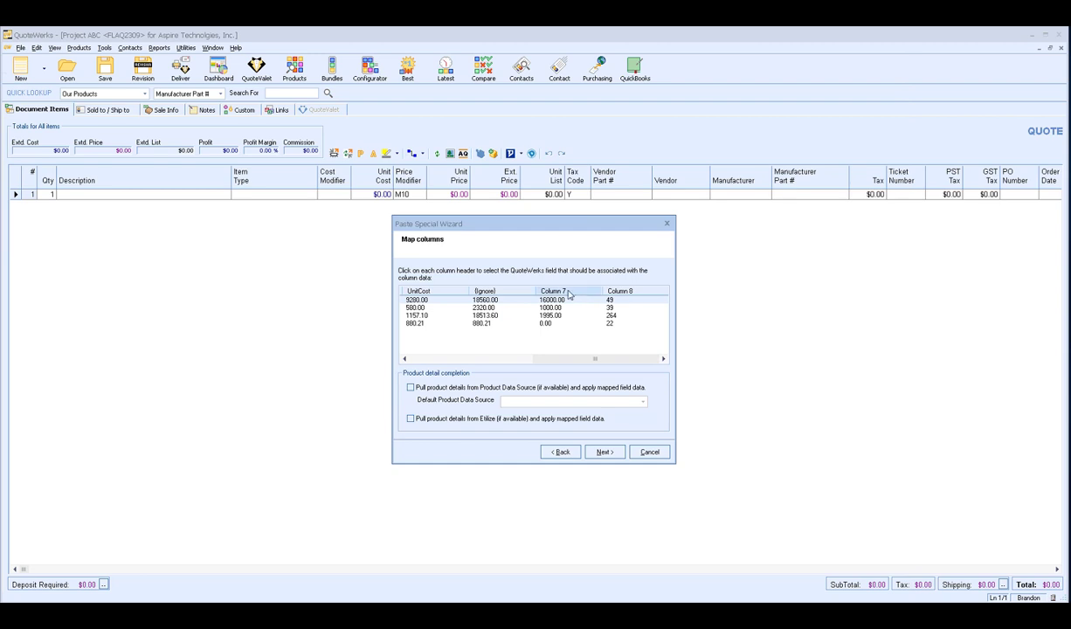
{"action": "left_click", "coordinate": [568, 295]}
{"action": "scroll", "coordinate": [480, 336], "scroll_direction": "down", "scroll_amount": 5}
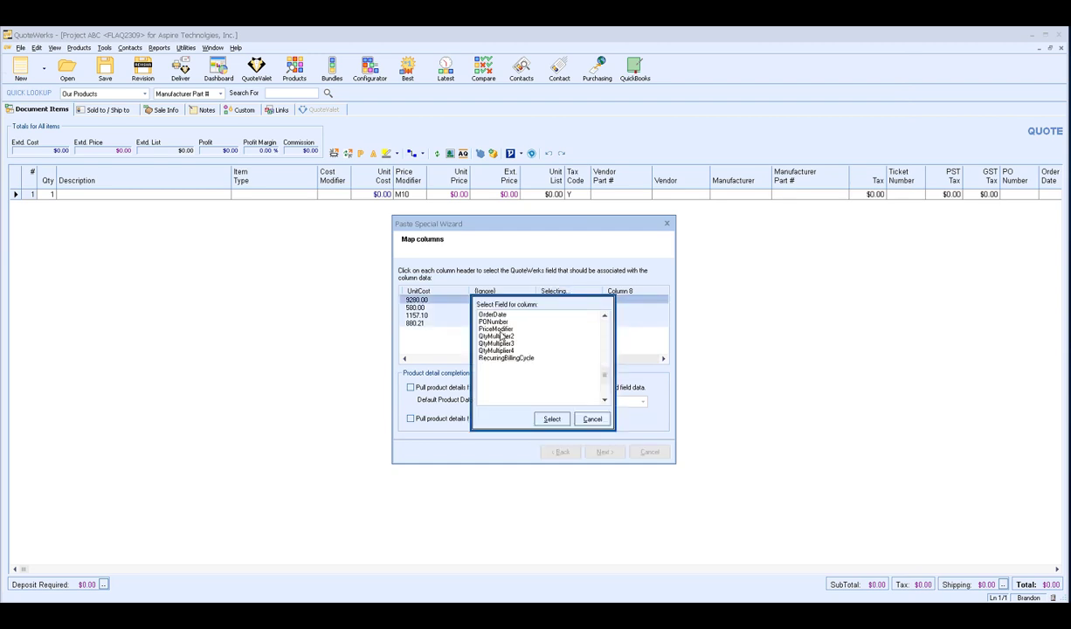
{"action": "left_click", "coordinate": [565, 401]}
{"action": "scroll", "coordinate": [578, 389], "scroll_direction": "down", "scroll_amount": 2}
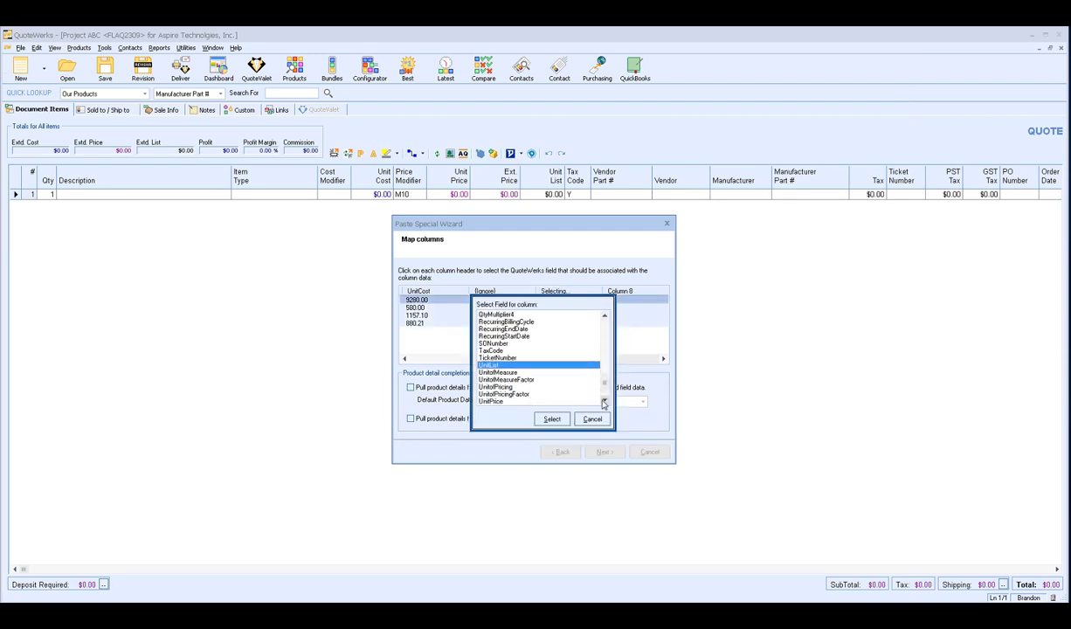
{"action": "left_click", "coordinate": [551, 418]}
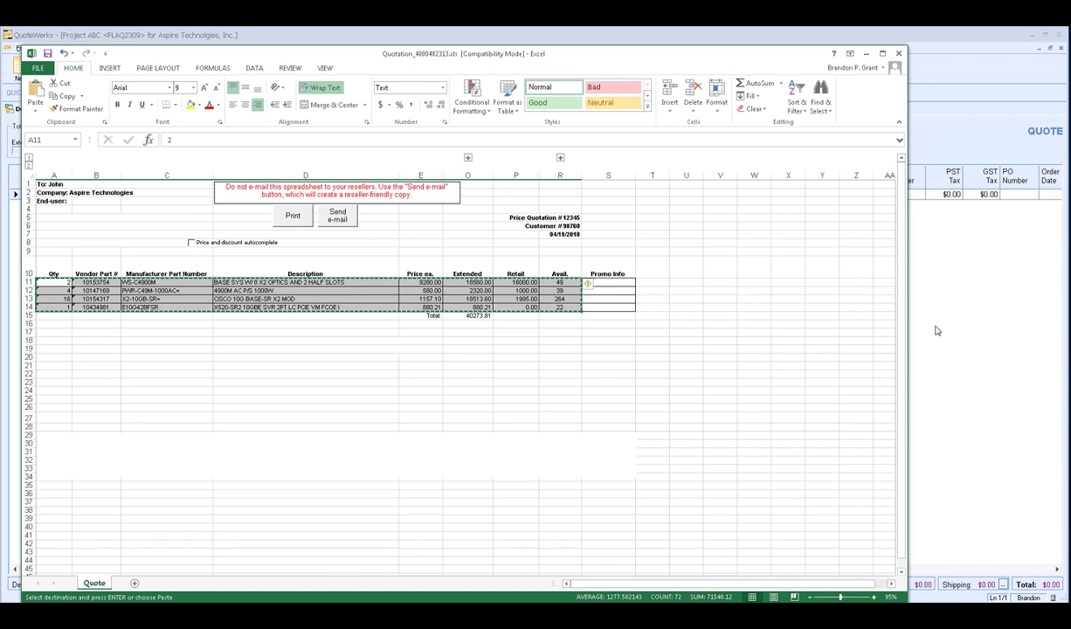
{"action": "left_click", "coordinate": [935, 330]}
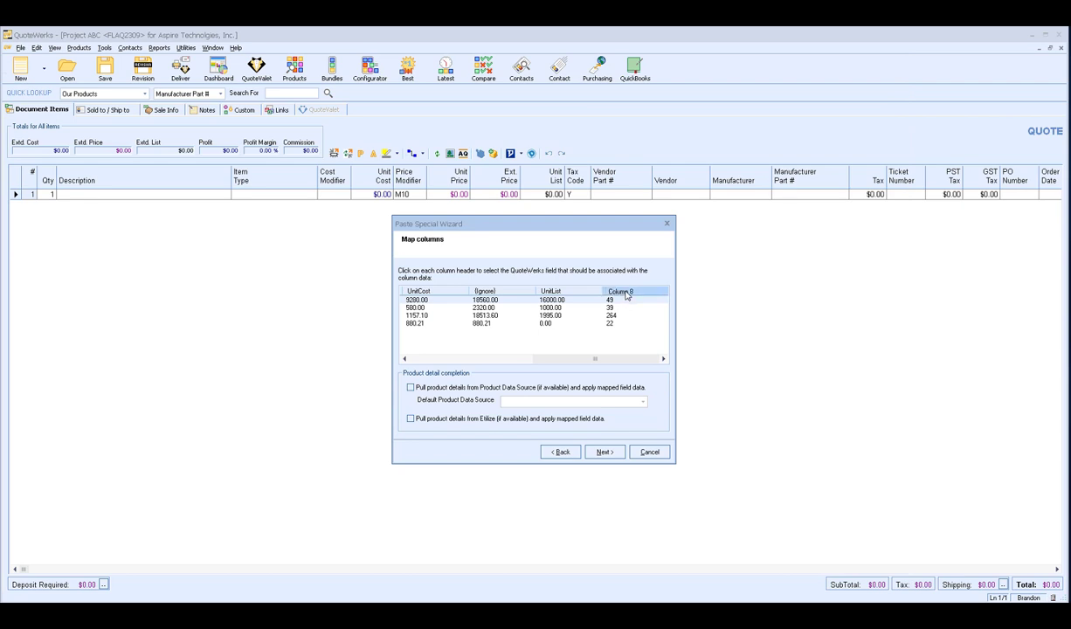
Set the eighth clipboard column, holding values like 49 and 39, to (Ignore).
{"action": "left_click", "coordinate": [602, 289]}
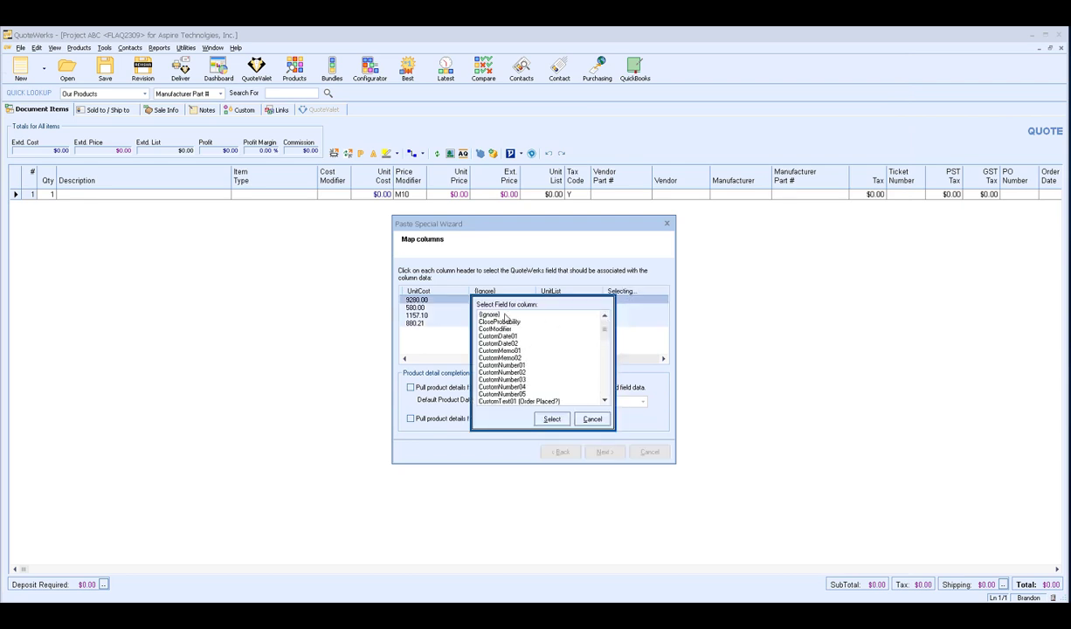
{"action": "left_click", "coordinate": [489, 314]}
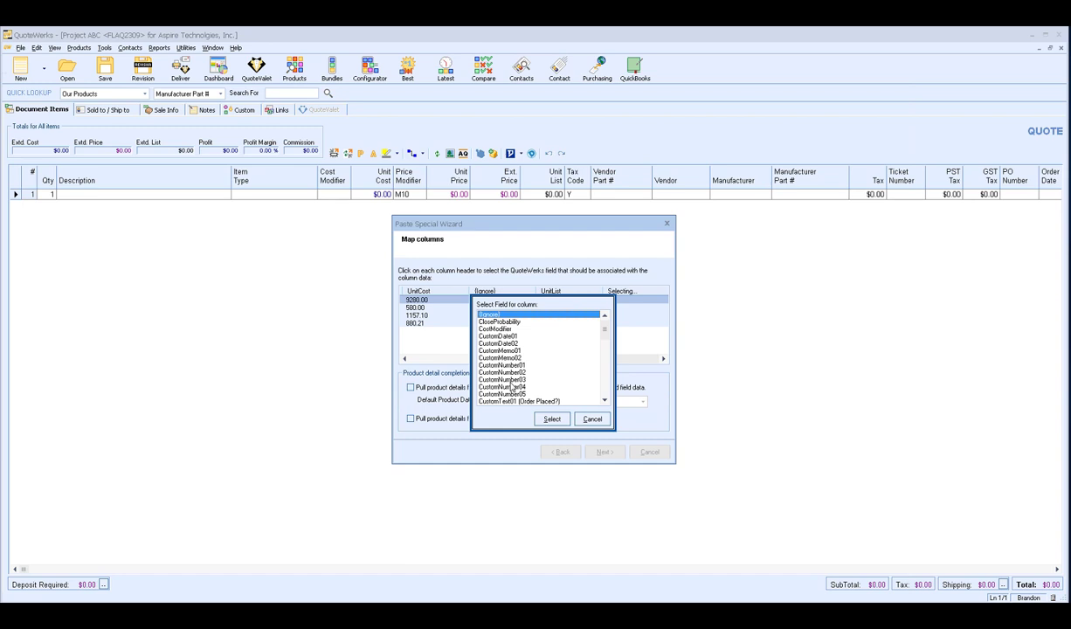
{"action": "mouse_move", "coordinate": [604, 330]}
{"action": "left_mouse_down"}
{"action": "mouse_move", "coordinate": [609, 348]}
{"action": "mouse_move", "coordinate": [607, 325]}
{"action": "left_mouse_up"}
{"action": "left_click", "coordinate": [553, 420]}
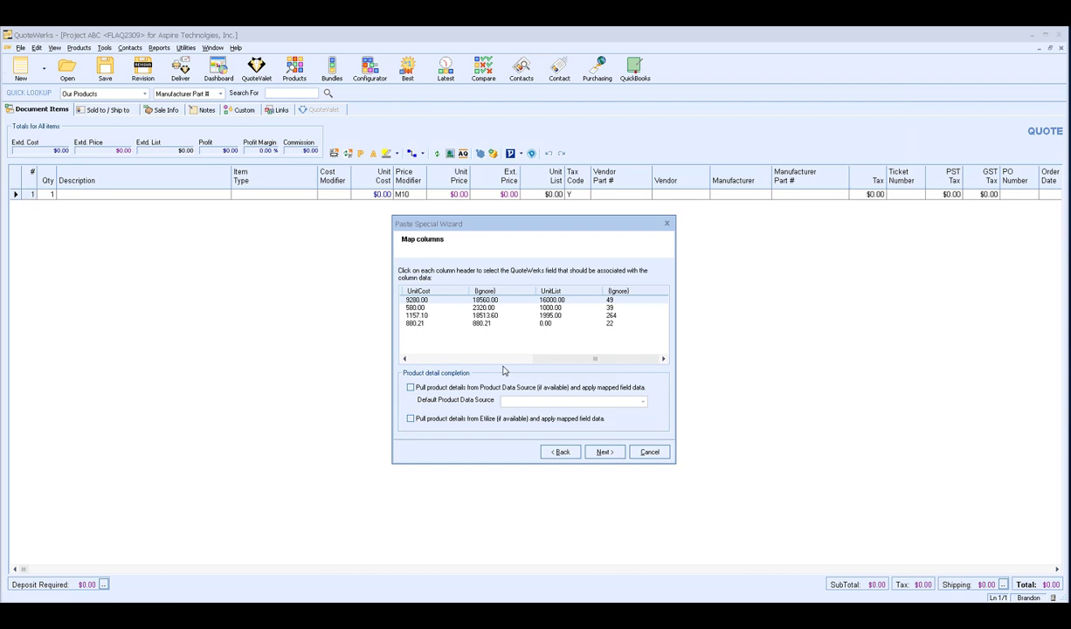
Choose Demo Items as the product data source, then switch off pulling product details from it.
{"action": "left_click_drag", "start_coordinate": [529, 359], "coordinate": [437, 362]}
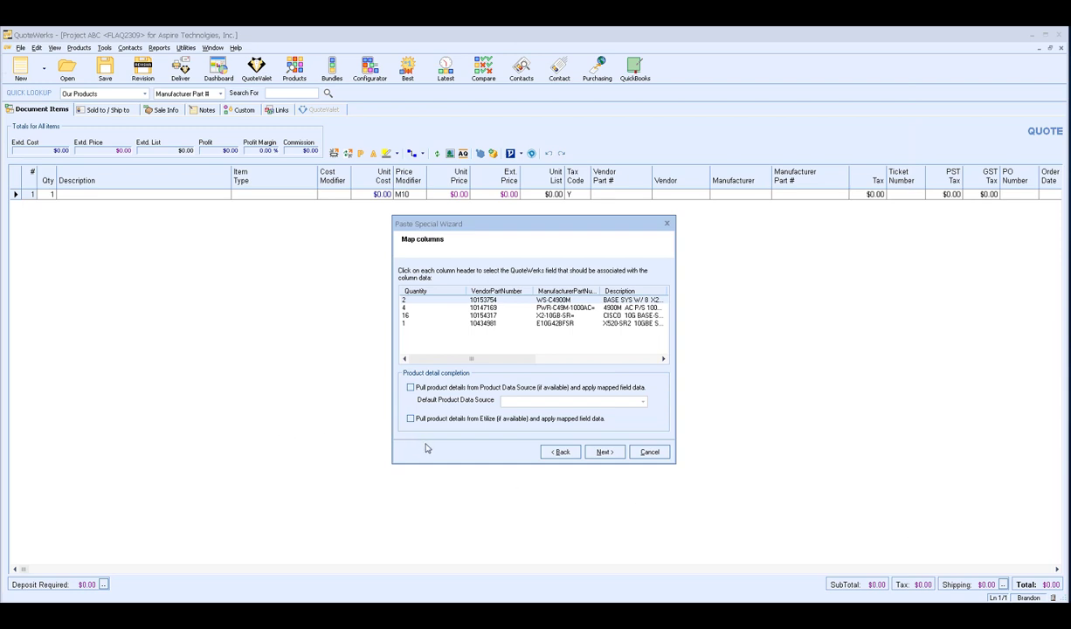
{"action": "left_click", "coordinate": [411, 387]}
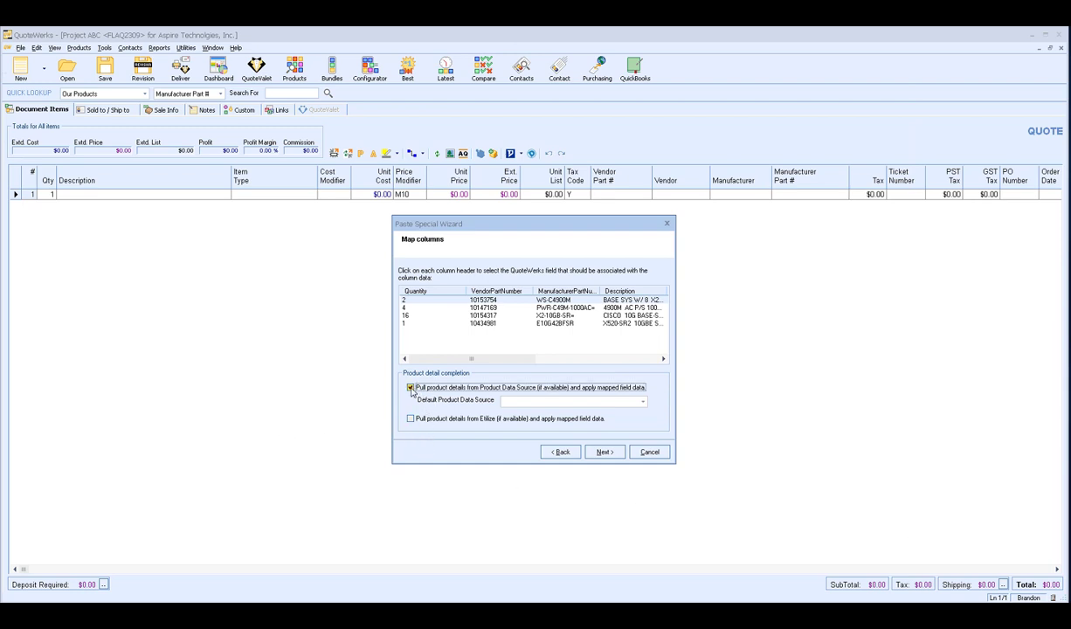
{"action": "left_click", "coordinate": [621, 399]}
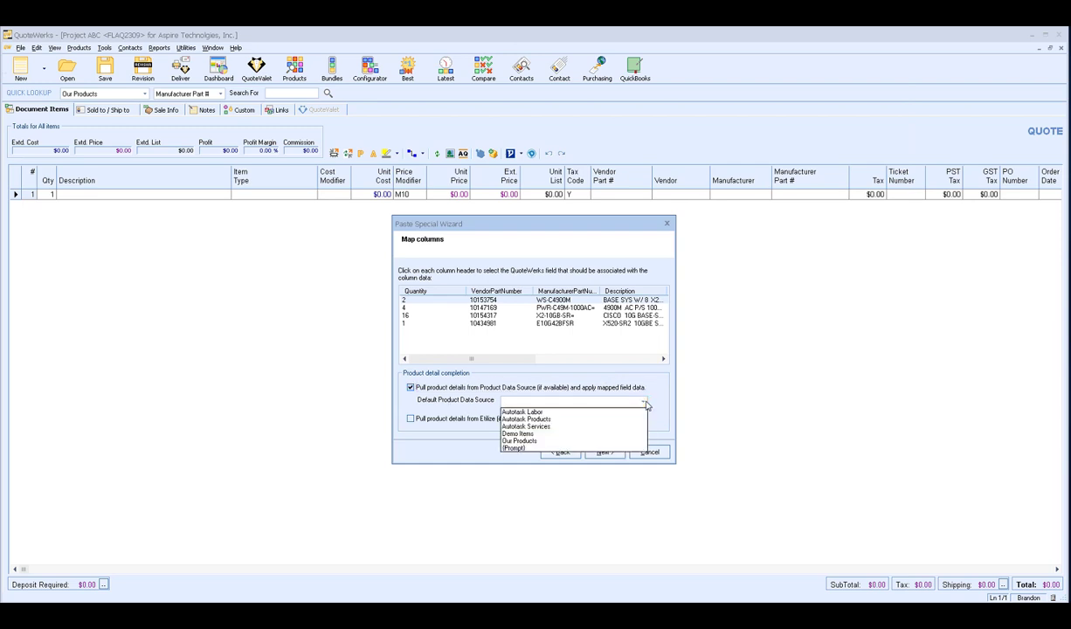
{"action": "left_click", "coordinate": [632, 434]}
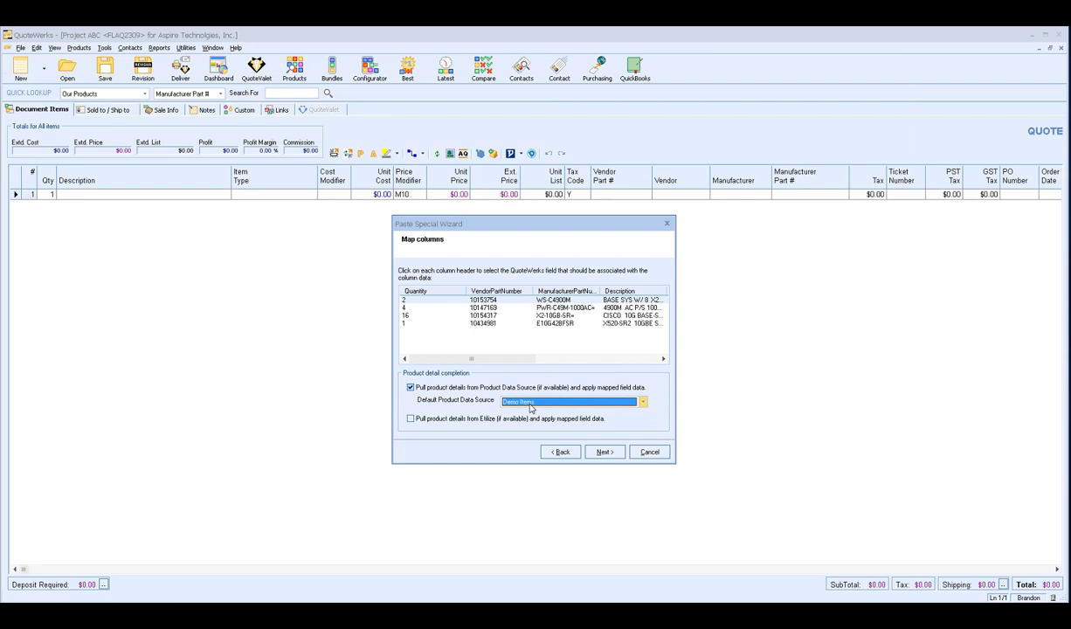
{"action": "left_click", "coordinate": [410, 387]}
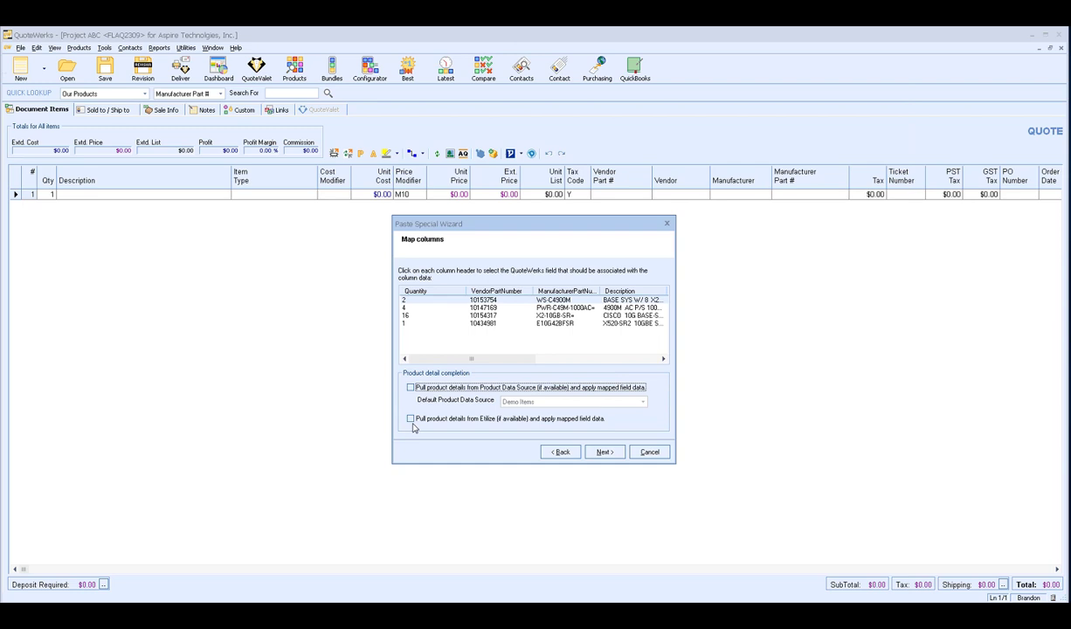
{"action": "left_click", "coordinate": [411, 419]}
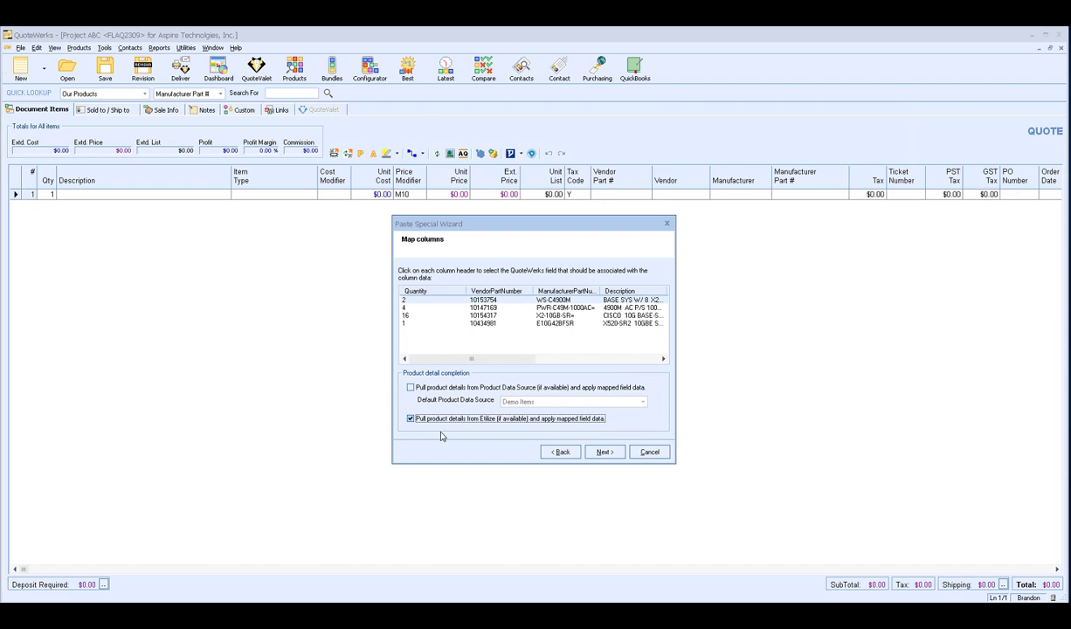
Turn off Etilize detail pulling, keep Append as the paste location, and reach Ready to run.
{"action": "left_click", "coordinate": [410, 418]}
{"action": "left_click", "coordinate": [605, 452]}
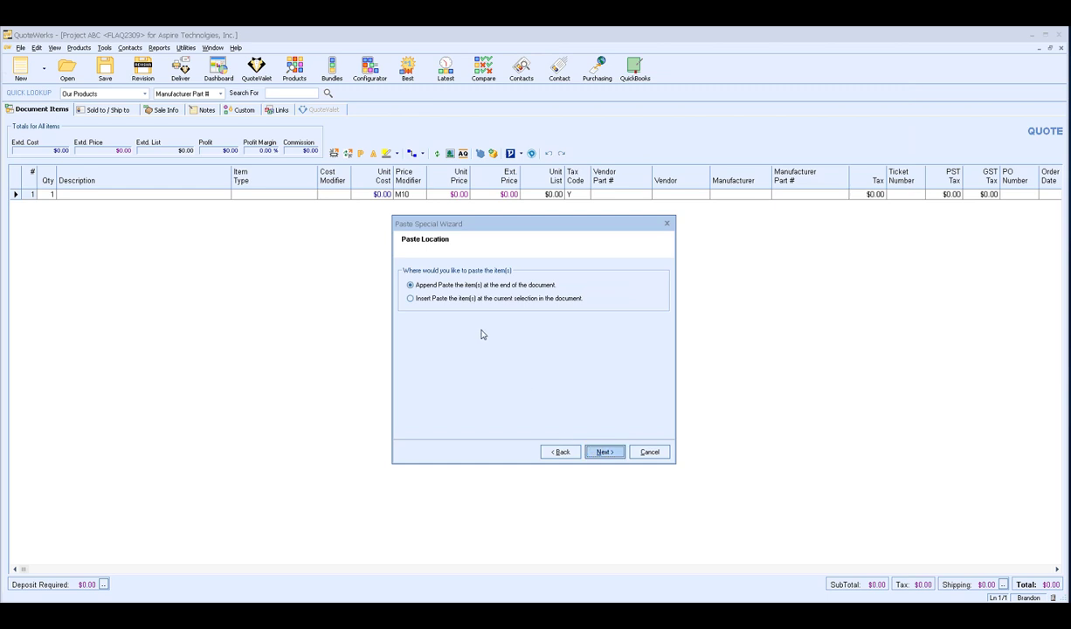
{"action": "left_click", "coordinate": [423, 285]}
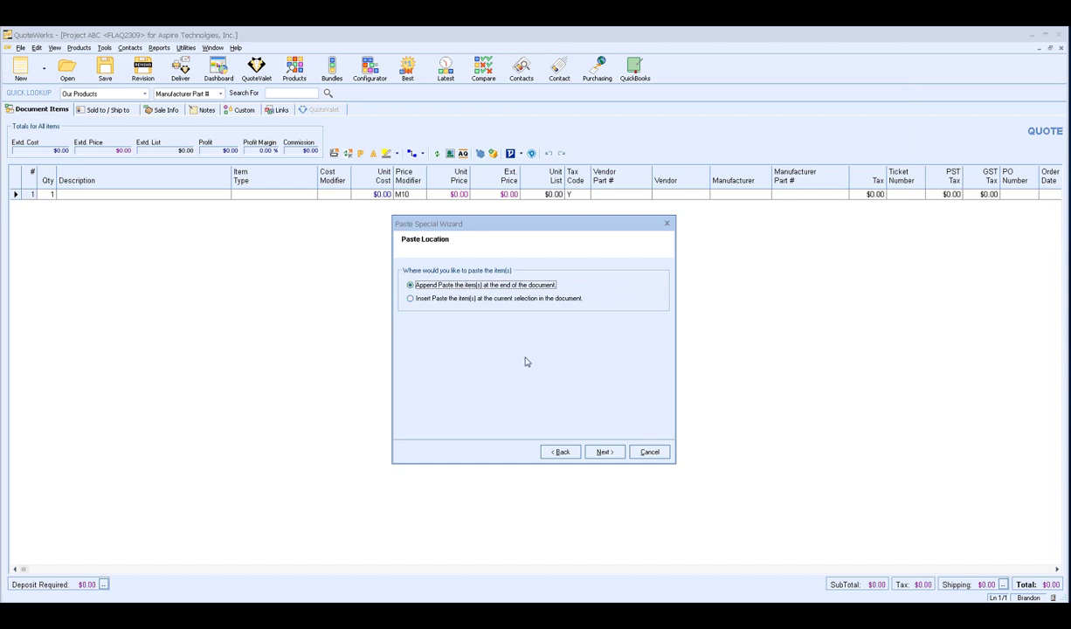
{"action": "left_click", "coordinate": [613, 454]}
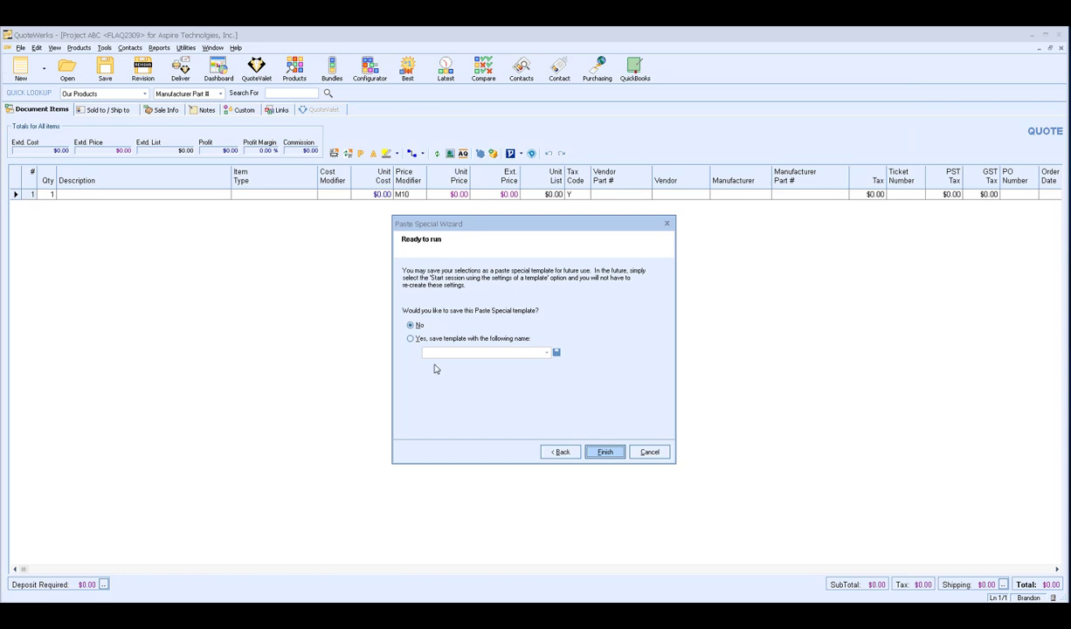
Save the settings over template PasteSpecialExample.qji and run the import of the four lines.
{"action": "left_click", "coordinate": [410, 339]}
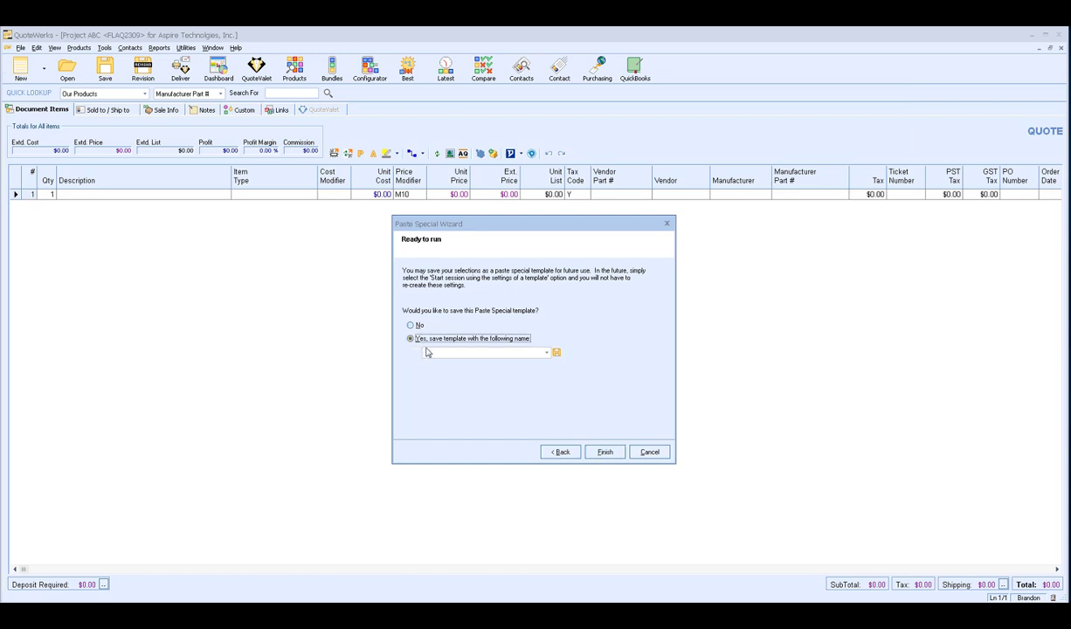
{"action": "left_click", "coordinate": [469, 353]}
{"action": "type", "text": "PasteSpecialExampl"}
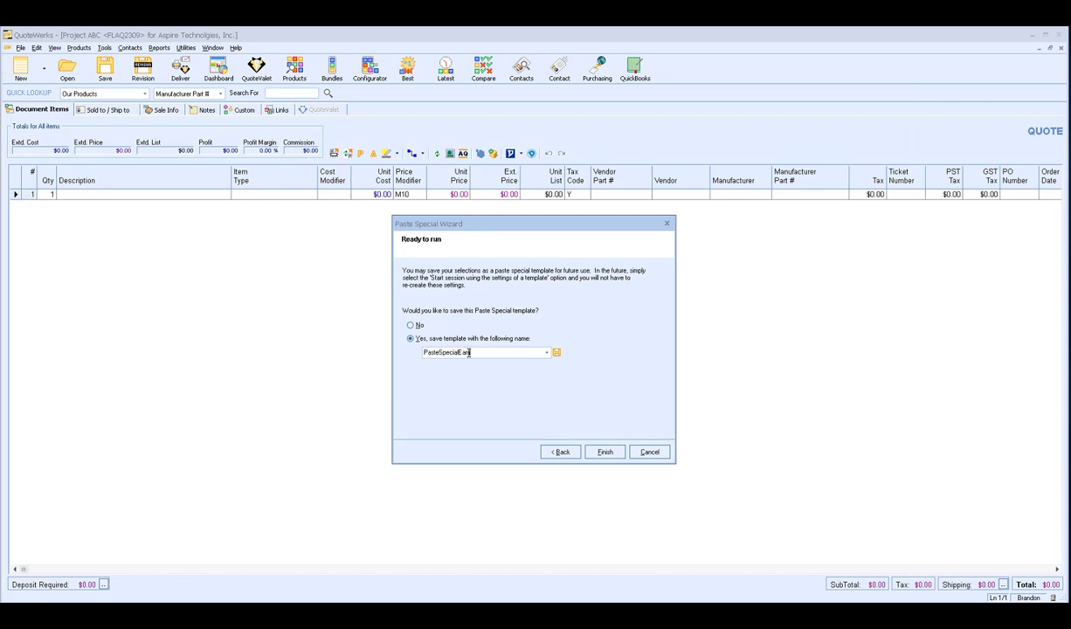
{"action": "type", "text": "e.qji"}
{"action": "left_click", "coordinate": [617, 454]}
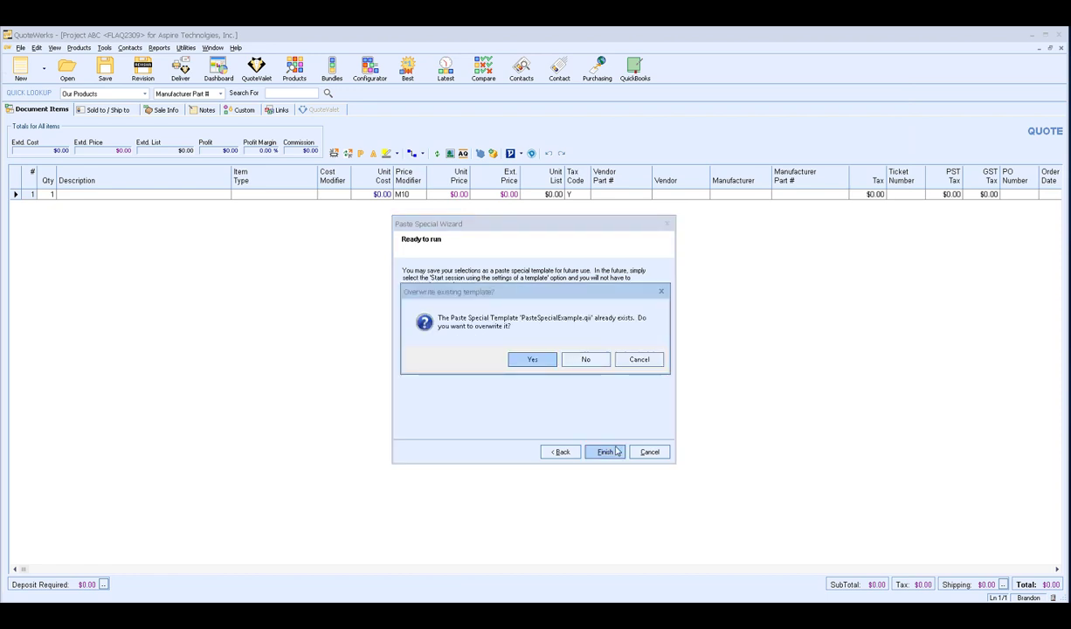
{"action": "left_click", "coordinate": [542, 361]}
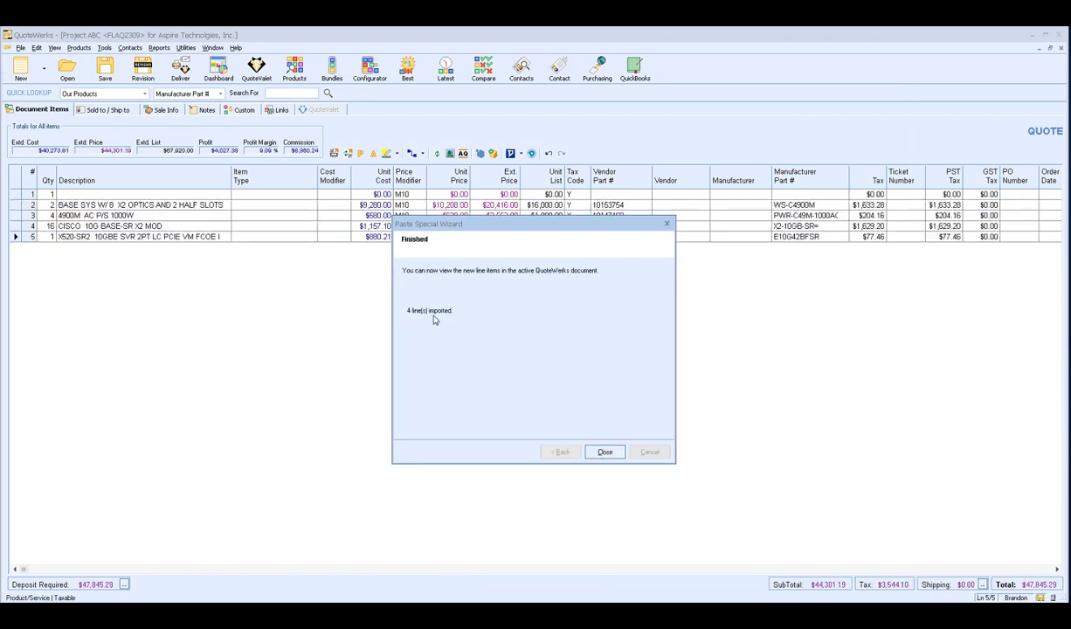
{"action": "left_click", "coordinate": [605, 452]}
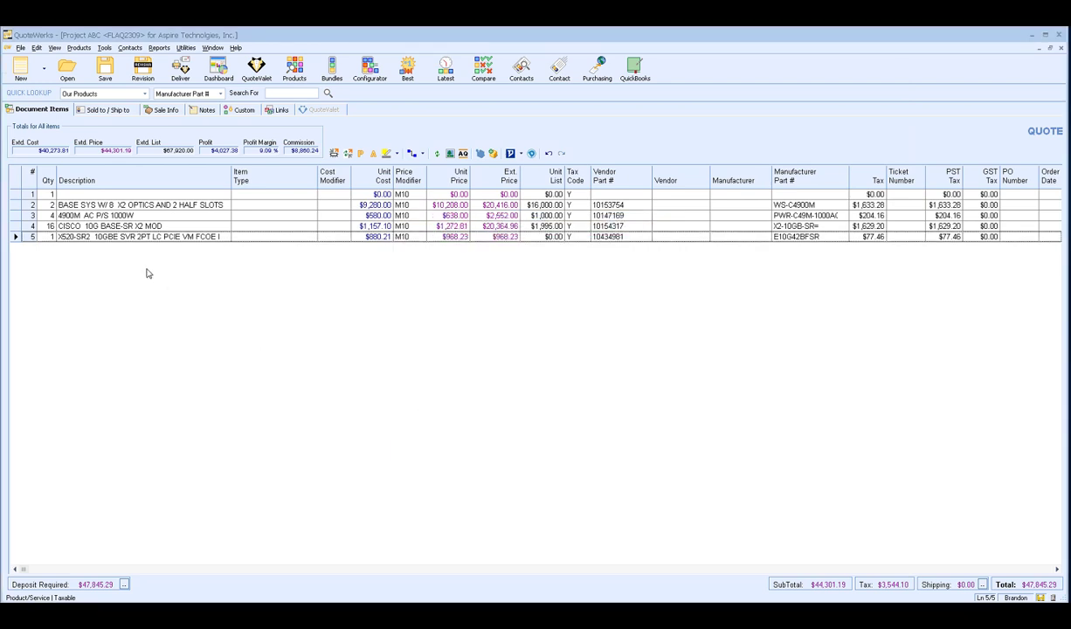
Delete the empty first line from the quote.
{"action": "left_click", "coordinate": [14, 194]}
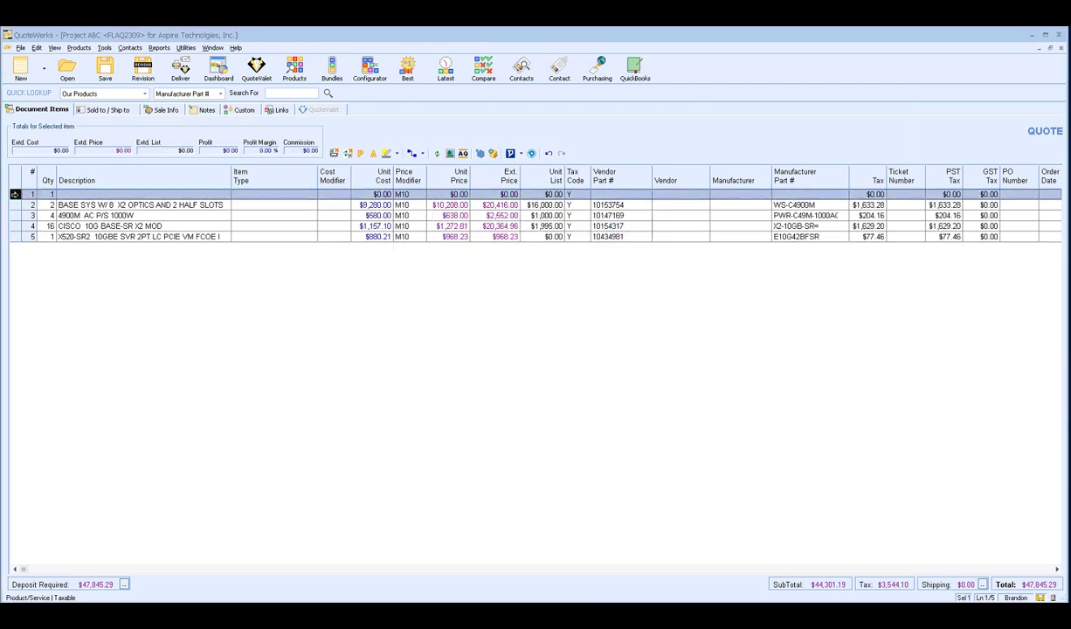
{"action": "key", "text": "Delete"}
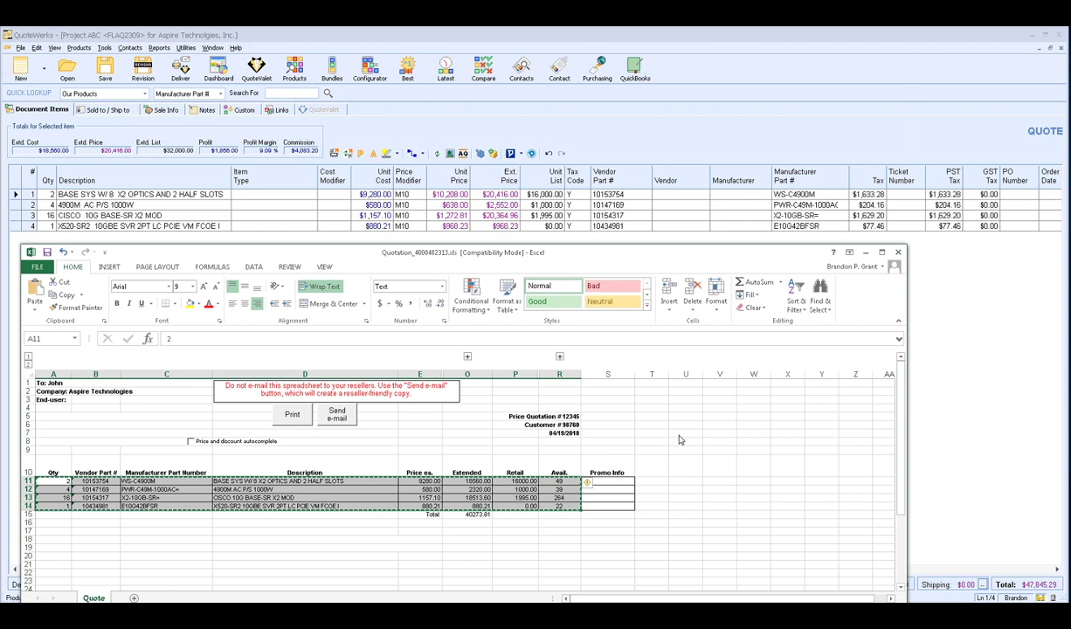
Start a new blank quote in QuoteWorks and switch back to the Excel quotation.
{"action": "left_click", "coordinate": [220, 531]}
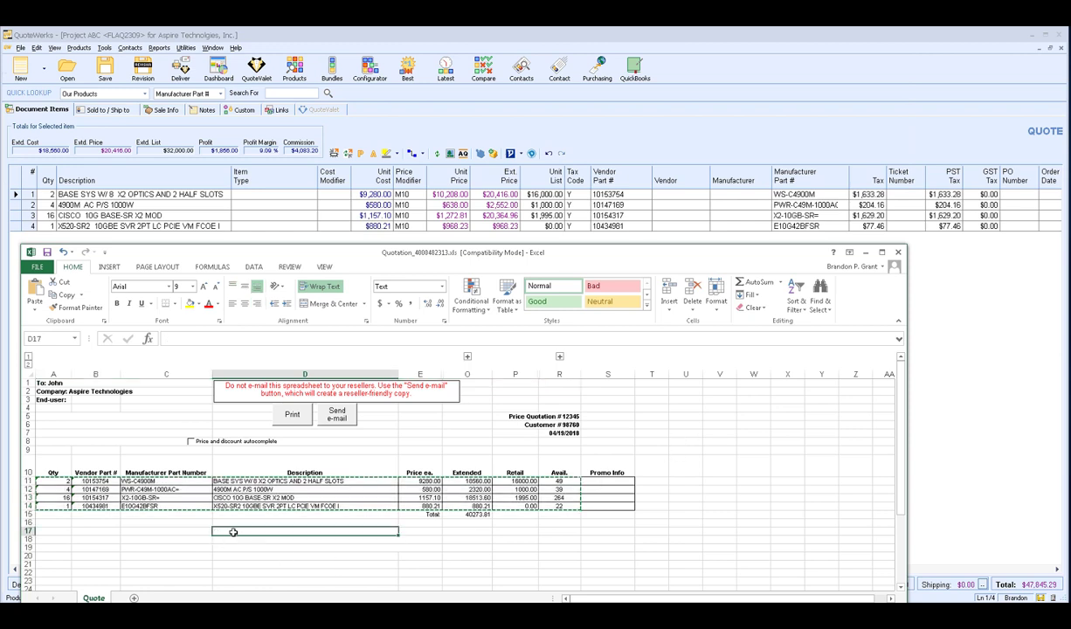
{"action": "left_click", "coordinate": [929, 406]}
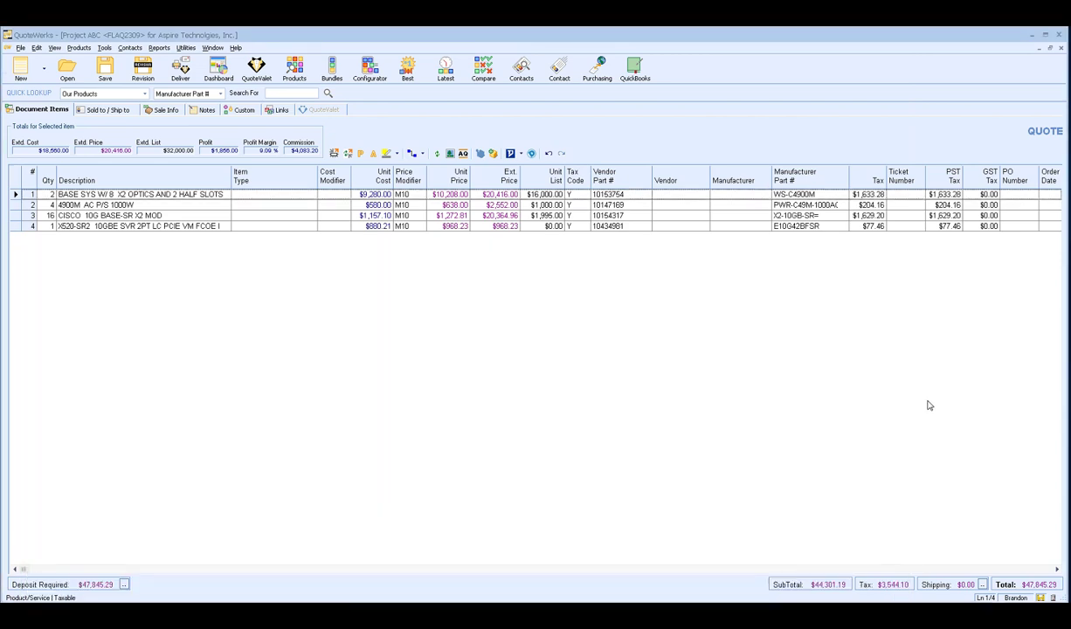
{"action": "left_click", "coordinate": [22, 70]}
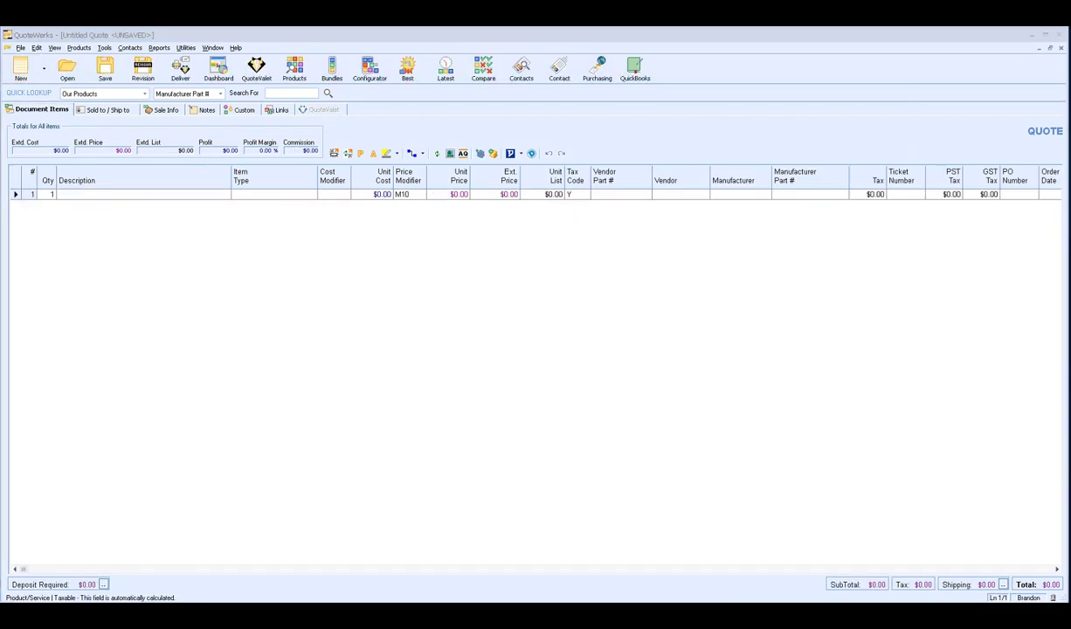
{"action": "key", "text": "alt+Tab"}
Copy the vendor line items from the Excel spreadsheet.
{"action": "left_click_drag", "start_coordinate": [53, 481], "coordinate": [564, 505]}
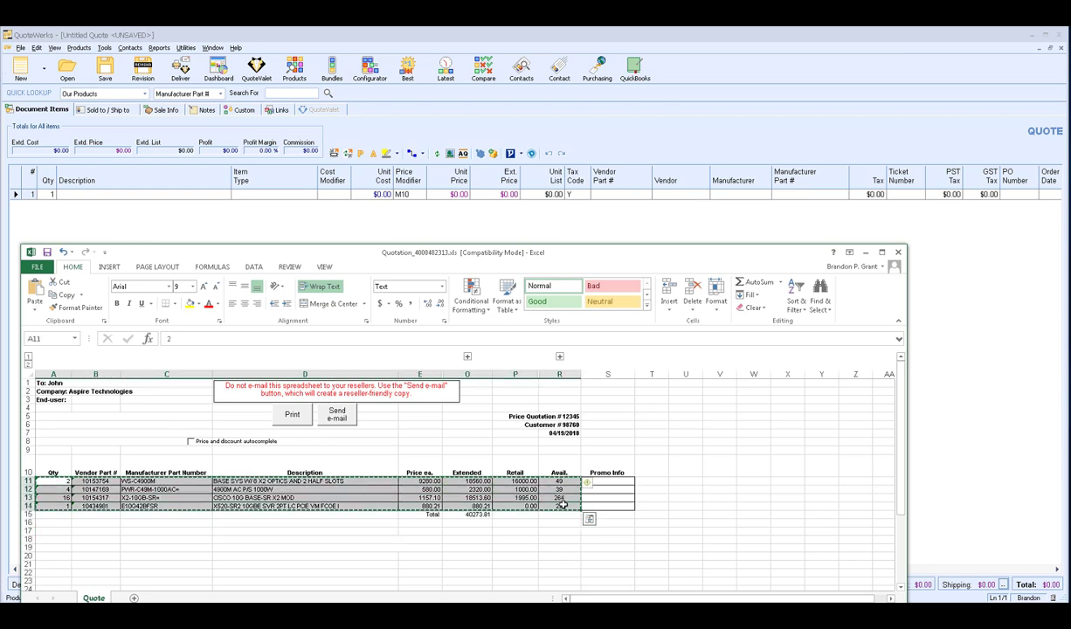
{"action": "right_click", "coordinate": [564, 505]}
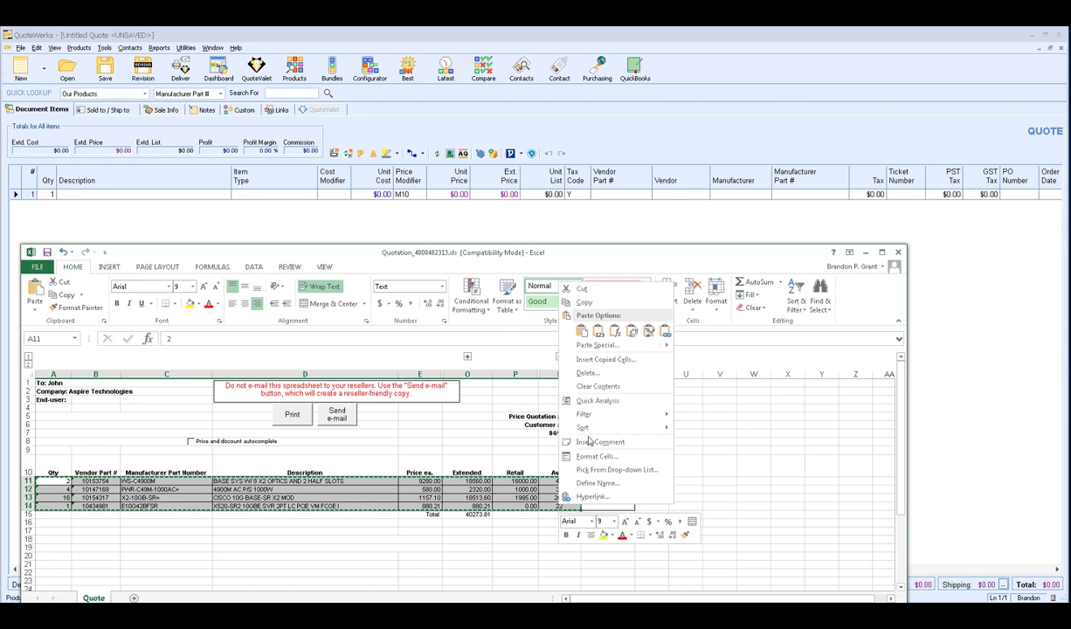
{"action": "left_click", "coordinate": [584, 302]}
Run a One-Step Paste Special with the PasteSpecialExample.qi template into the new quote.
{"action": "left_click", "coordinate": [958, 312]}
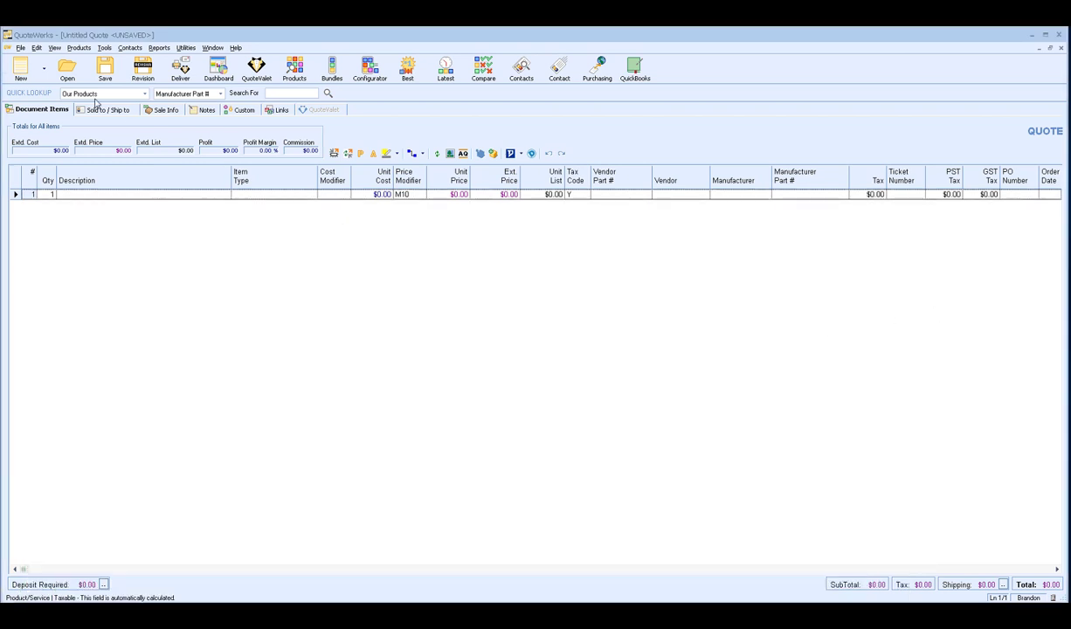
{"action": "left_click", "coordinate": [36, 48]}
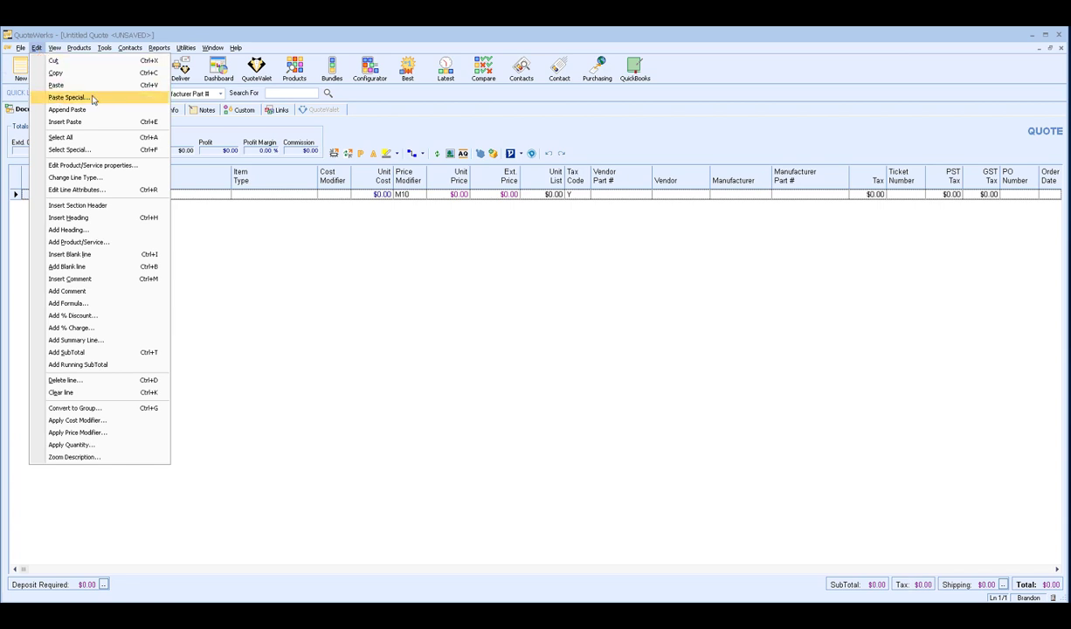
{"action": "left_click", "coordinate": [87, 97]}
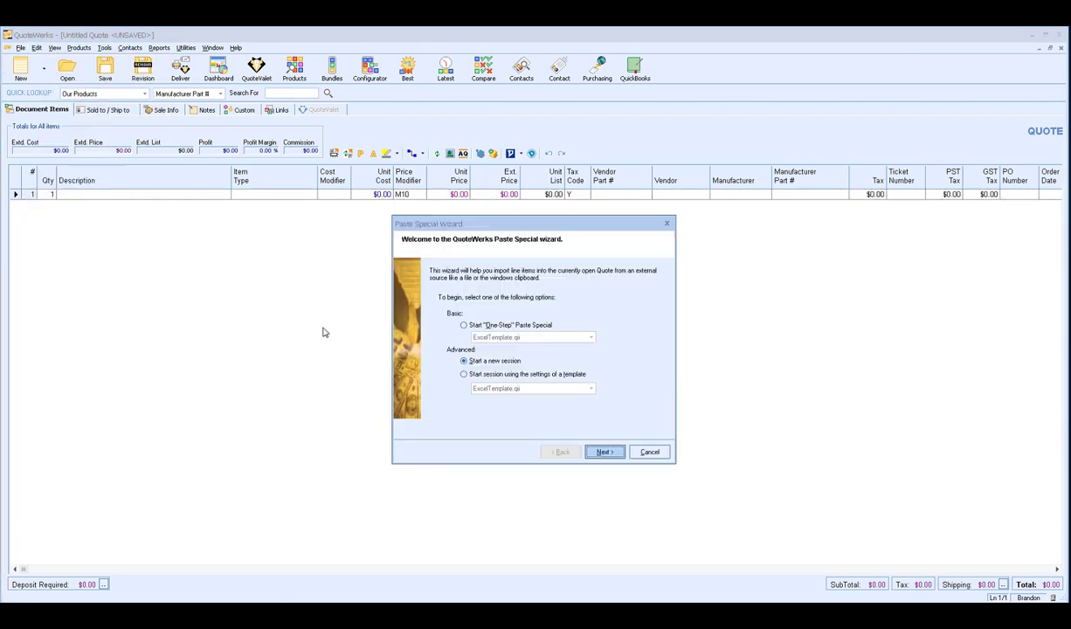
{"action": "left_click", "coordinate": [465, 325]}
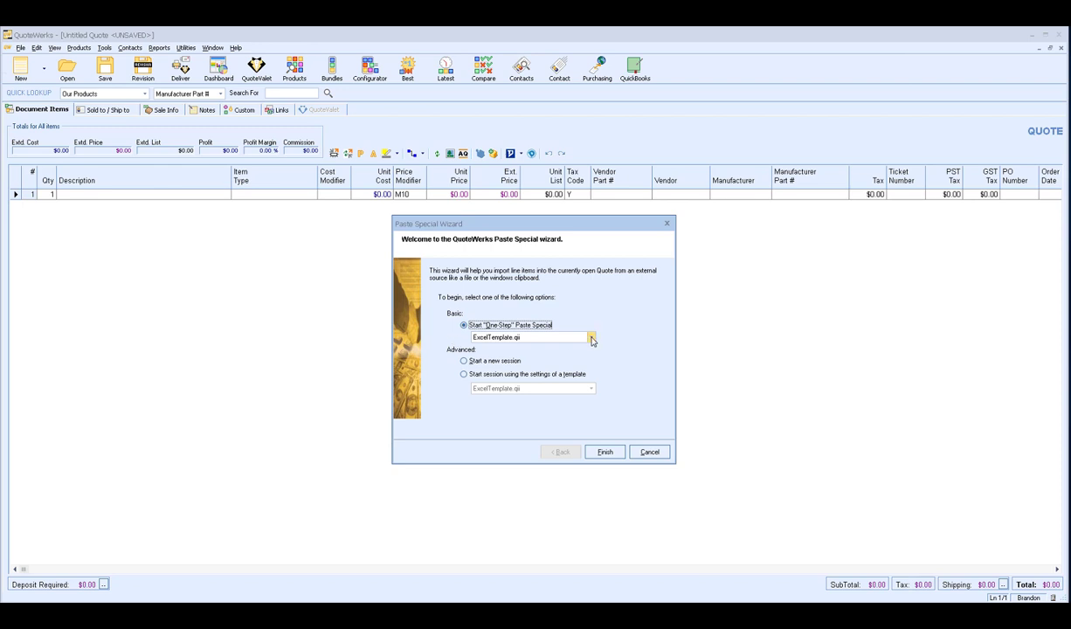
{"action": "left_click", "coordinate": [576, 337]}
{"action": "left_click", "coordinate": [573, 354]}
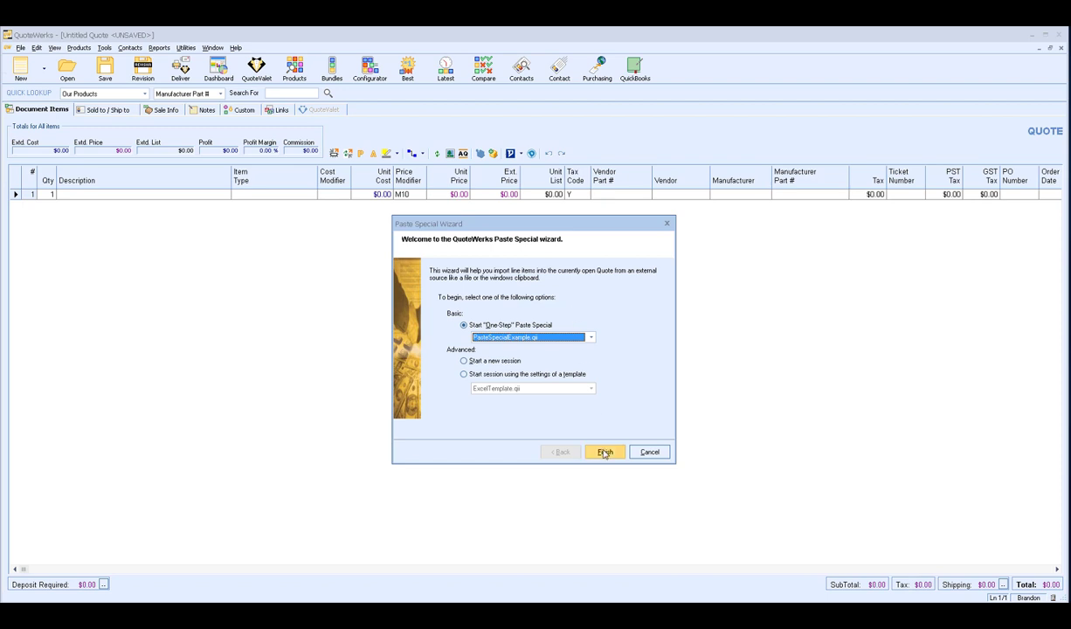
{"action": "left_click", "coordinate": [605, 452]}
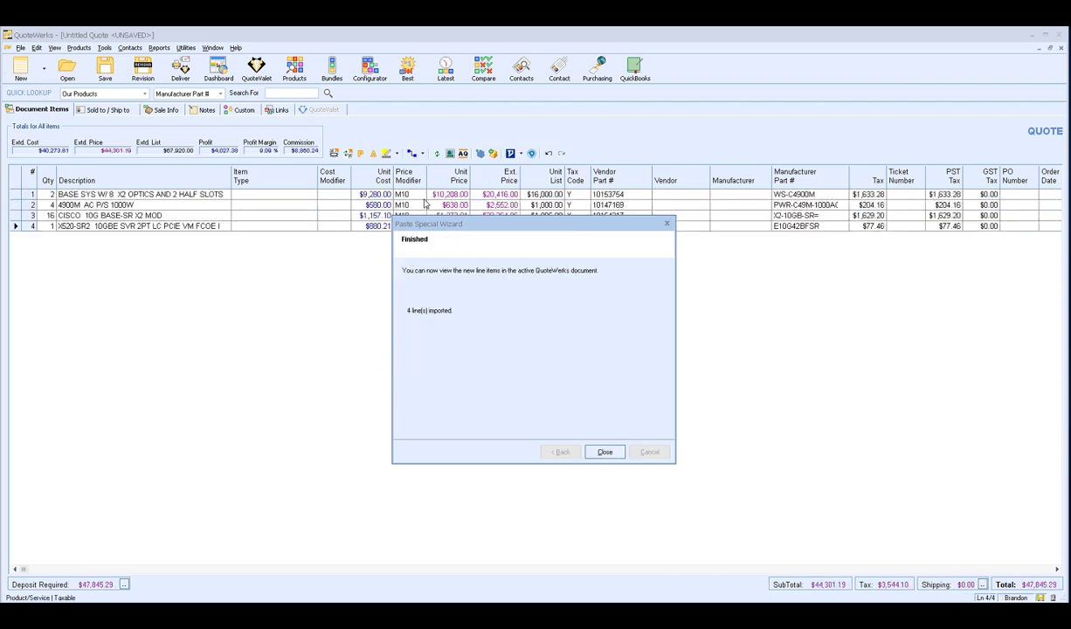
{"action": "left_click", "coordinate": [605, 452]}
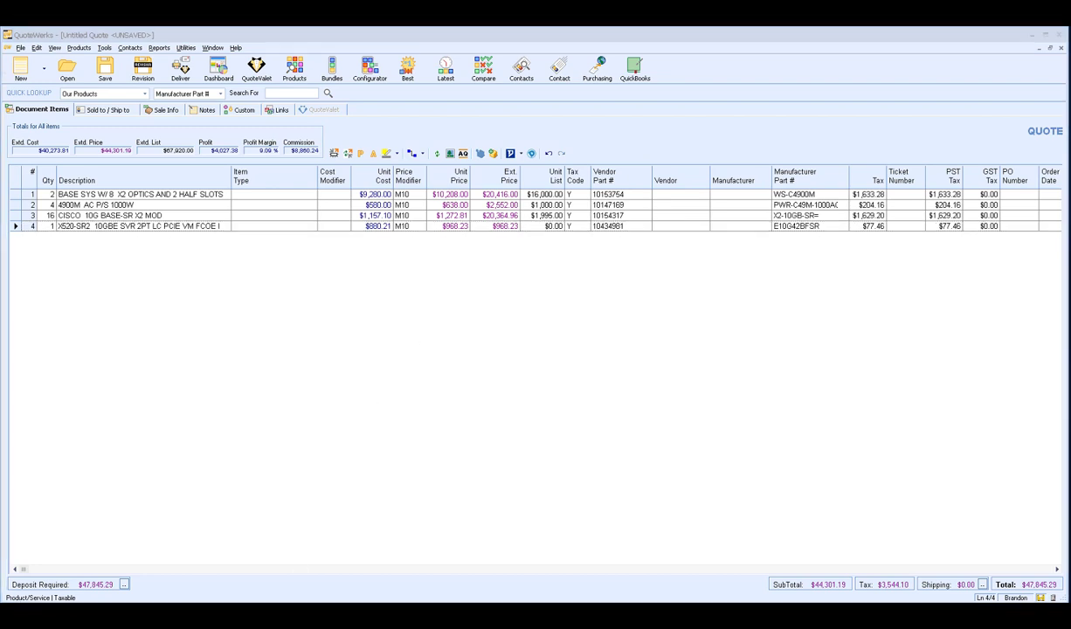
Re-copy the four vendor quote rows in the Excel workbook.
{"action": "key", "text": "alt+Tab"}
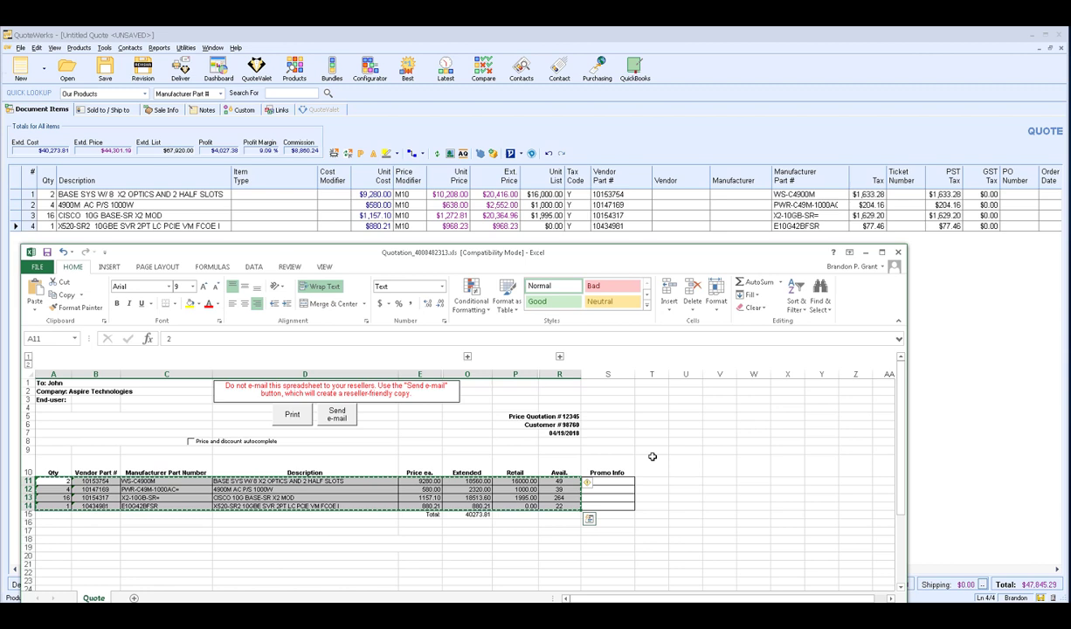
{"action": "right_click", "coordinate": [391, 486]}
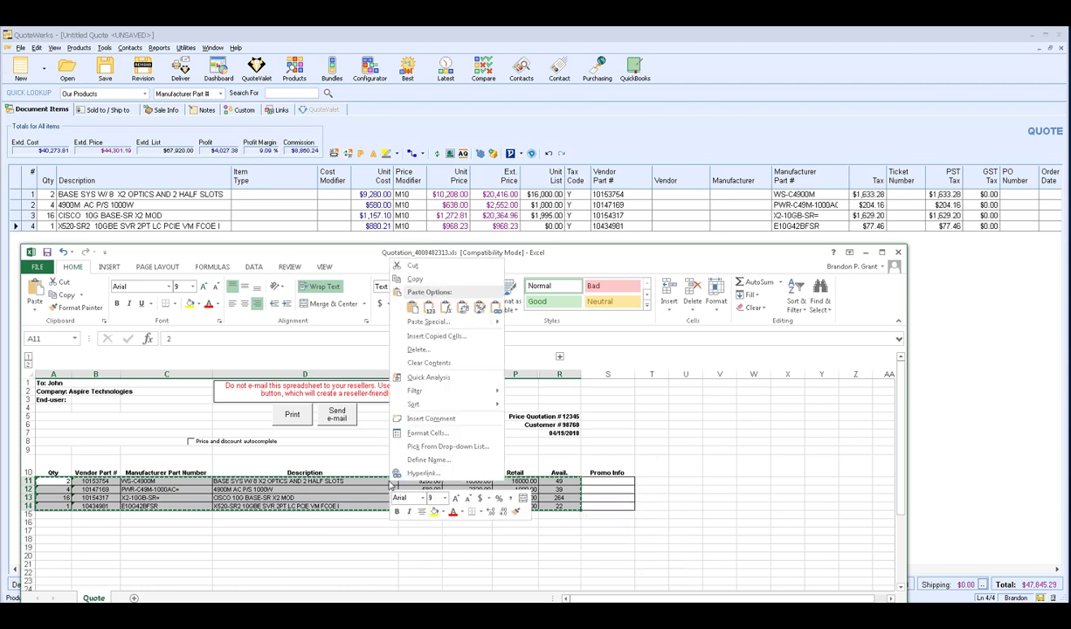
{"action": "left_click", "coordinate": [415, 279]}
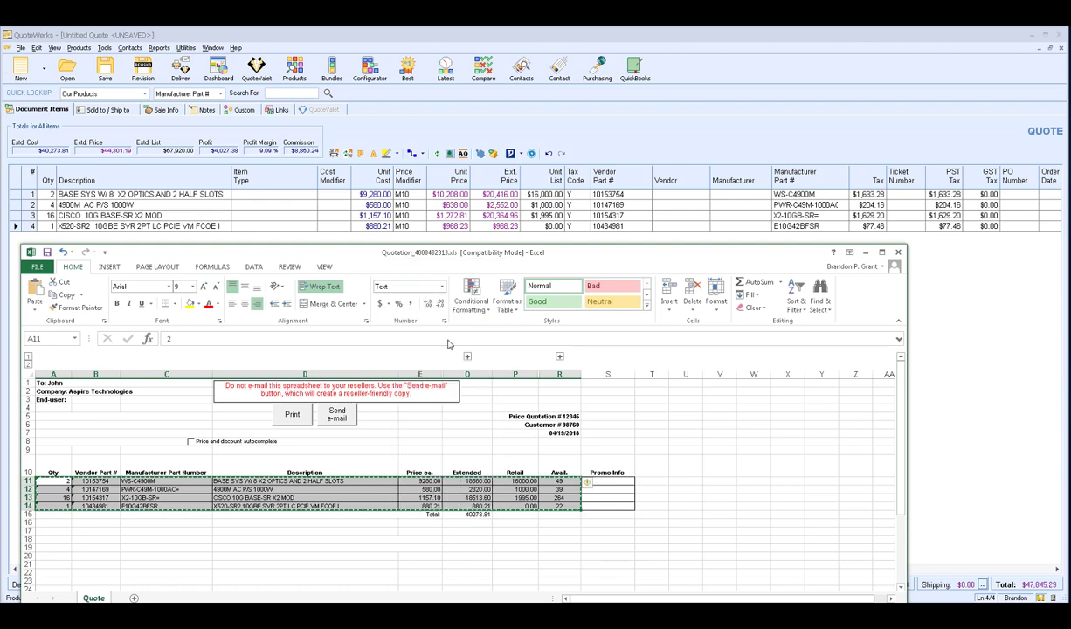
Create a new empty quote and open the Paste Special wizard.
{"action": "left_click", "coordinate": [911, 349]}
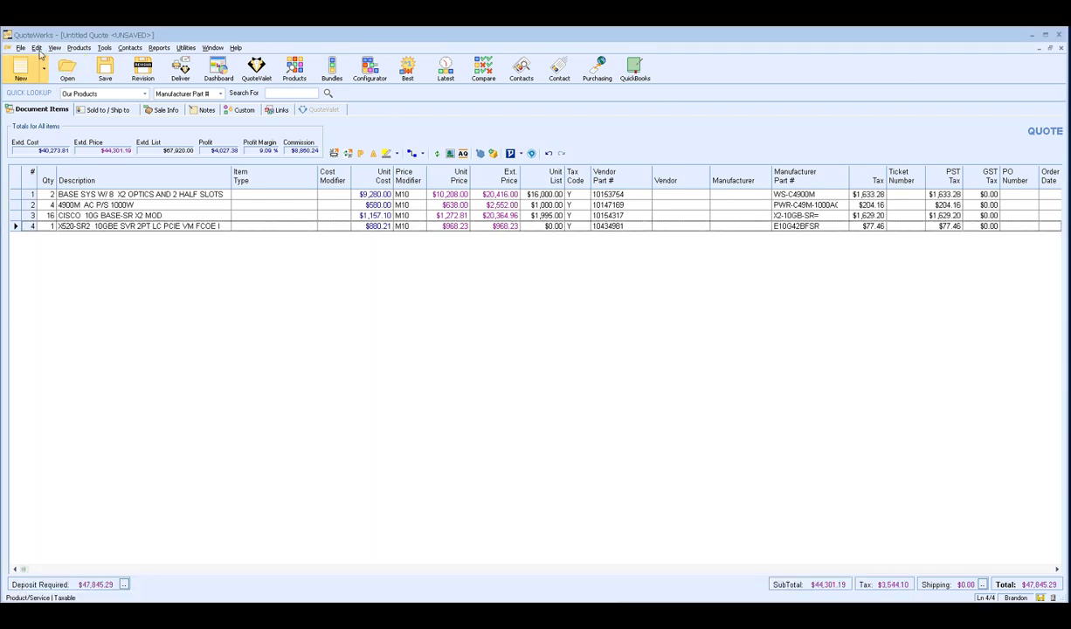
{"action": "key", "text": "ctrl+n"}
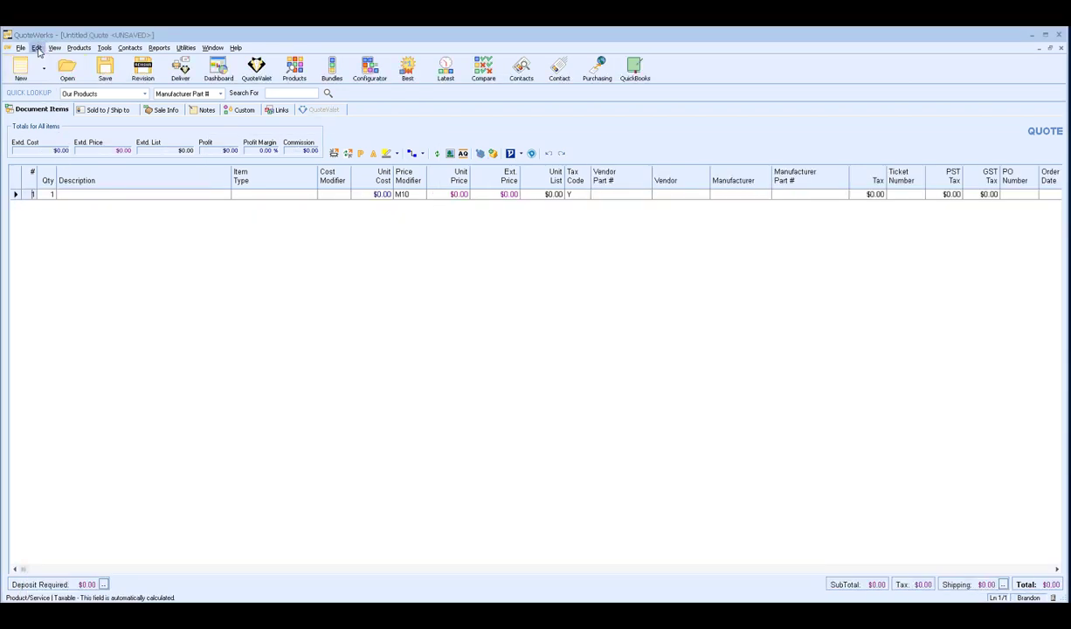
{"action": "left_click", "coordinate": [38, 49]}
{"action": "left_click", "coordinate": [96, 96]}
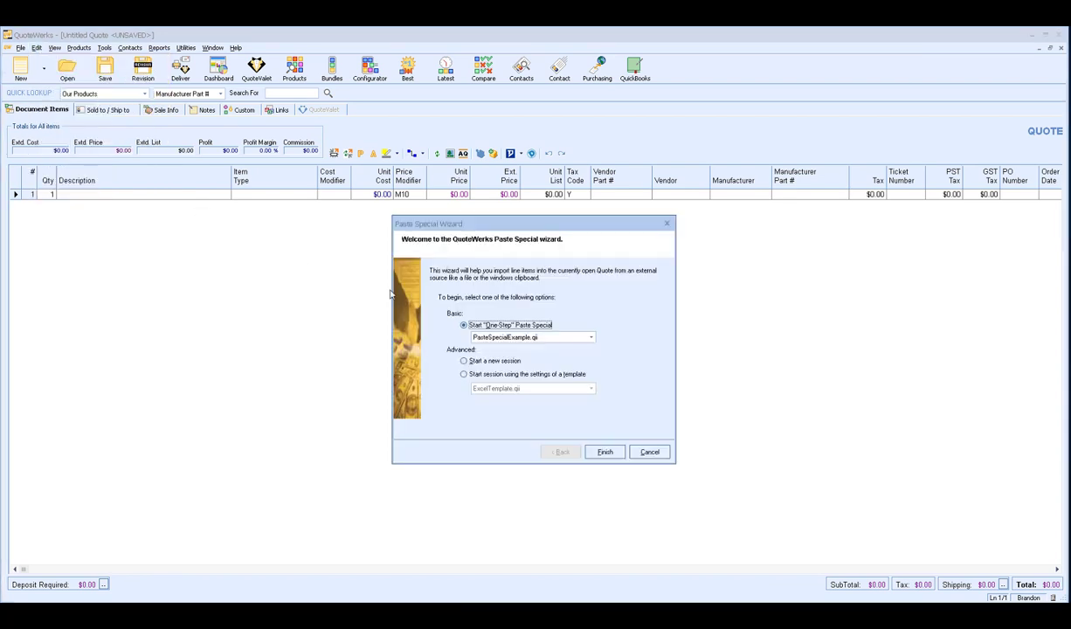
Start from the PasteSpecialExample.qi template settings and accept the clipboard as data source.
{"action": "left_click", "coordinate": [487, 375]}
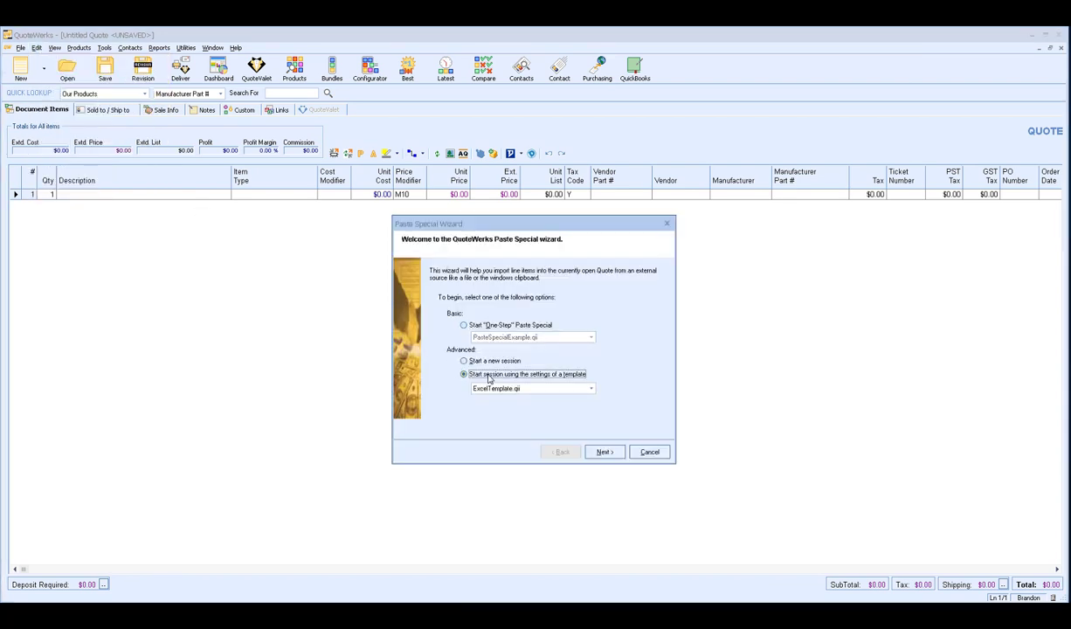
{"action": "left_click", "coordinate": [568, 388]}
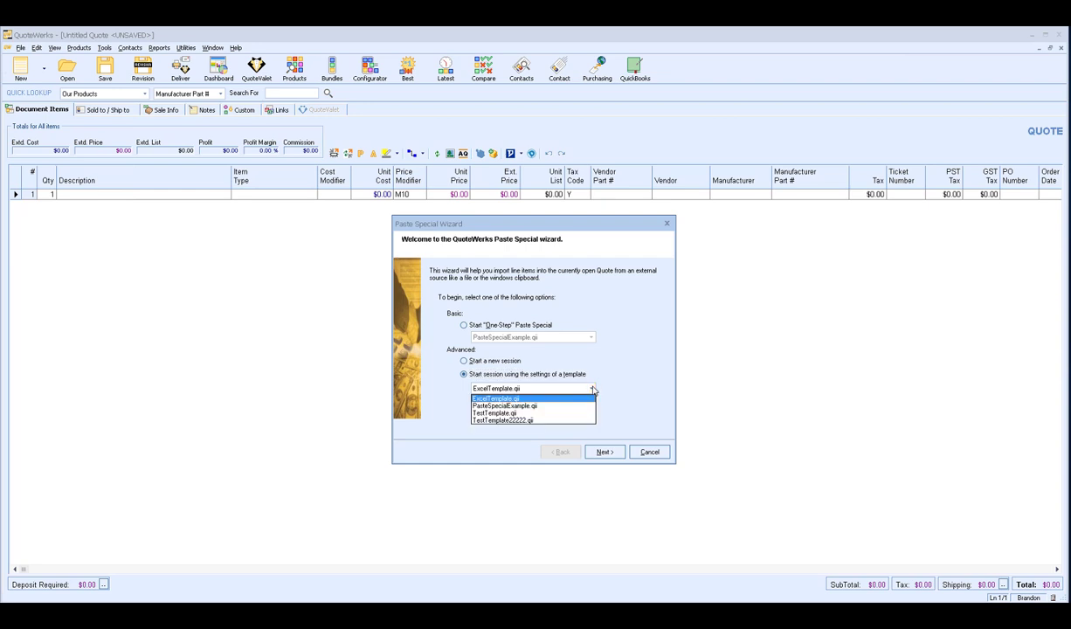
{"action": "left_click", "coordinate": [542, 407]}
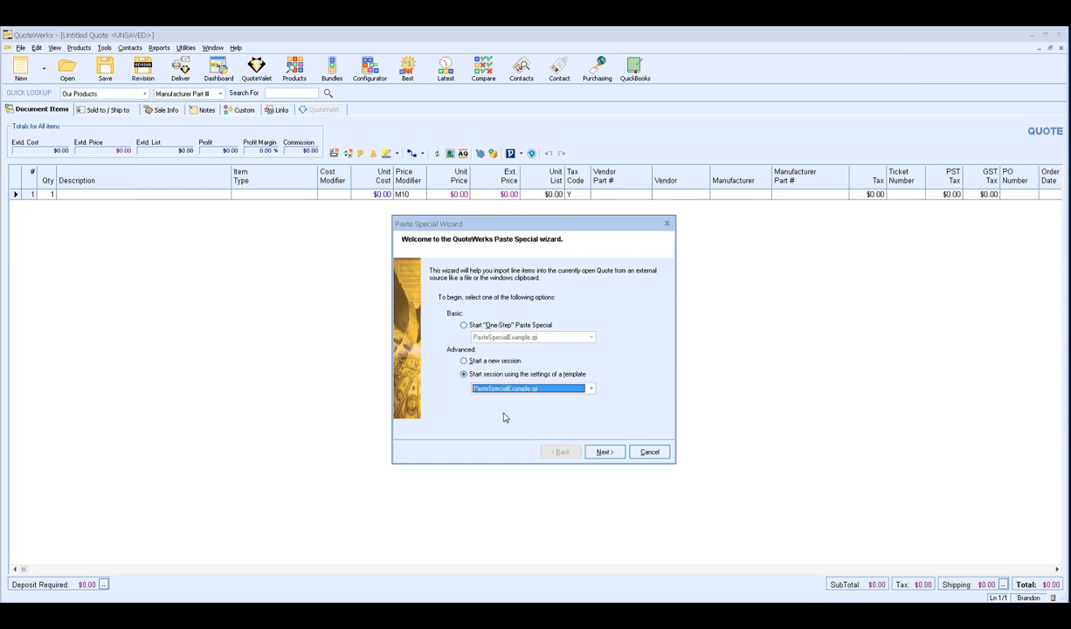
{"action": "left_click", "coordinate": [614, 455]}
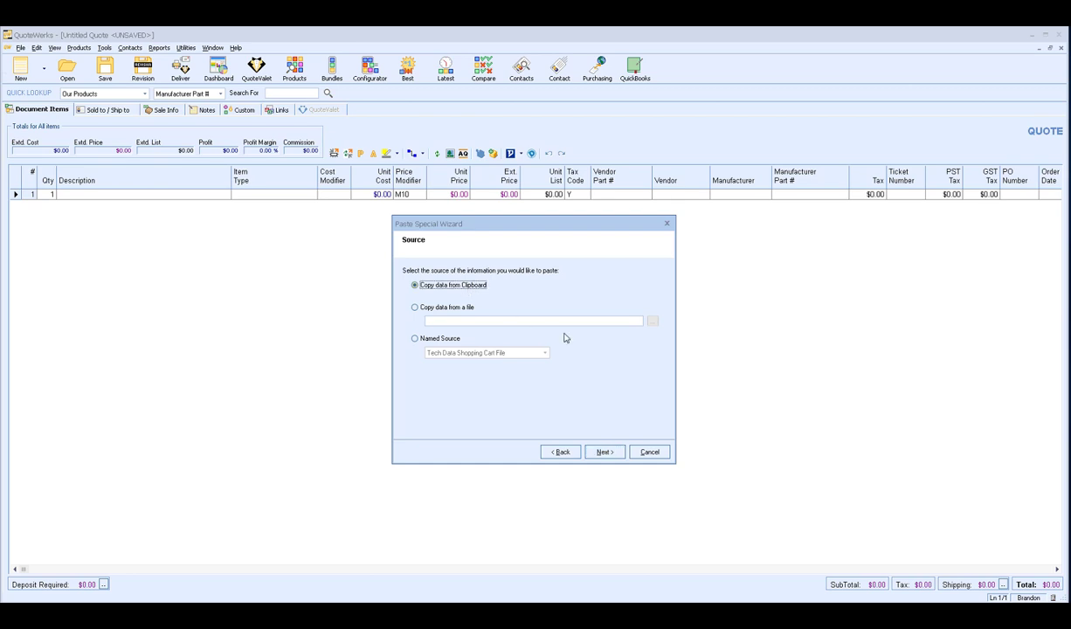
{"action": "left_click", "coordinate": [601, 454]}
Accept the preloaded column mappings and keep appending items at the quote's end.
{"action": "left_click", "coordinate": [601, 454]}
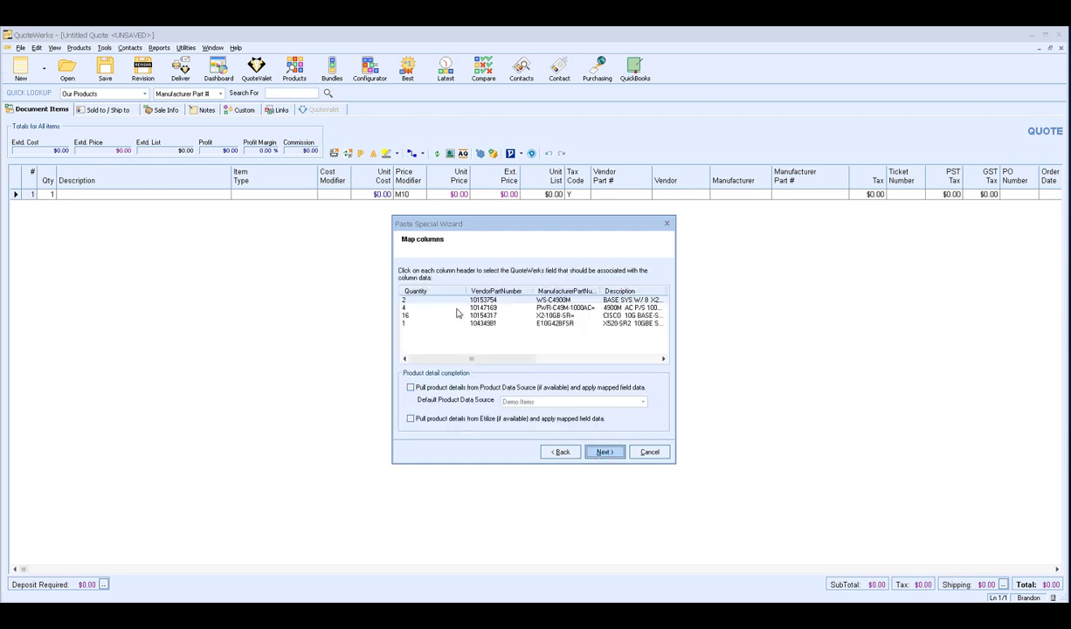
{"action": "left_click_drag", "start_coordinate": [437, 361], "coordinate": [532, 359]}
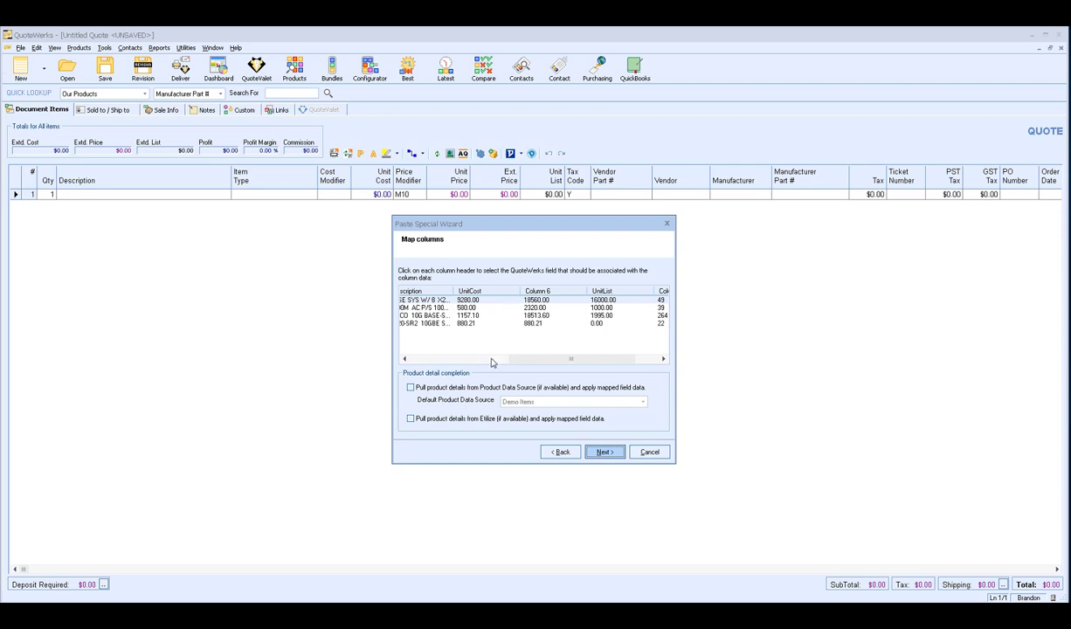
{"action": "left_click", "coordinate": [601, 453]}
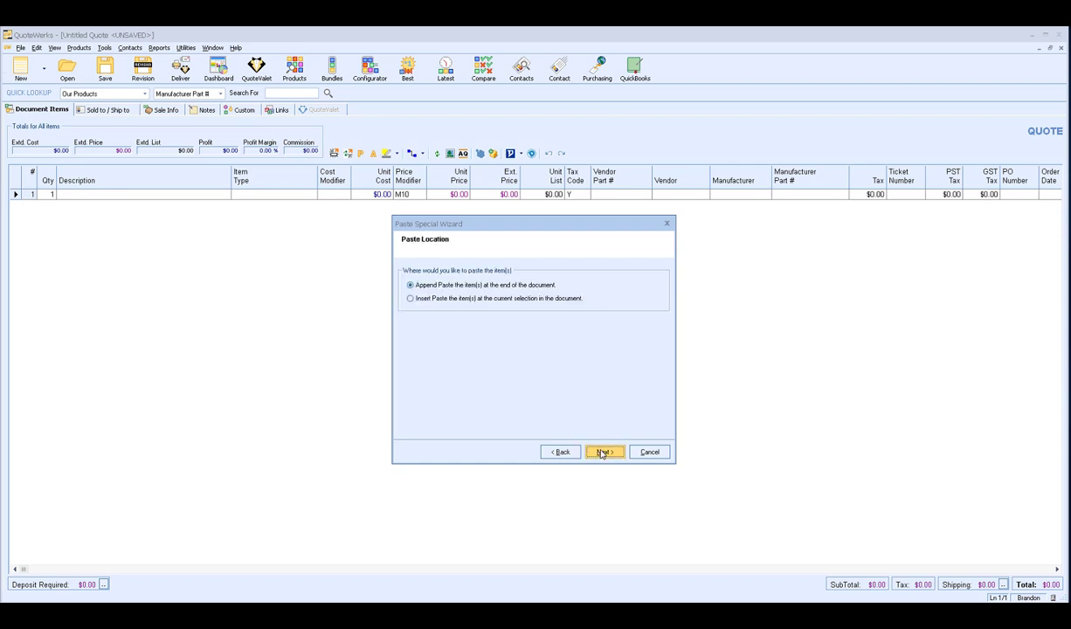
{"action": "left_click", "coordinate": [601, 453]}
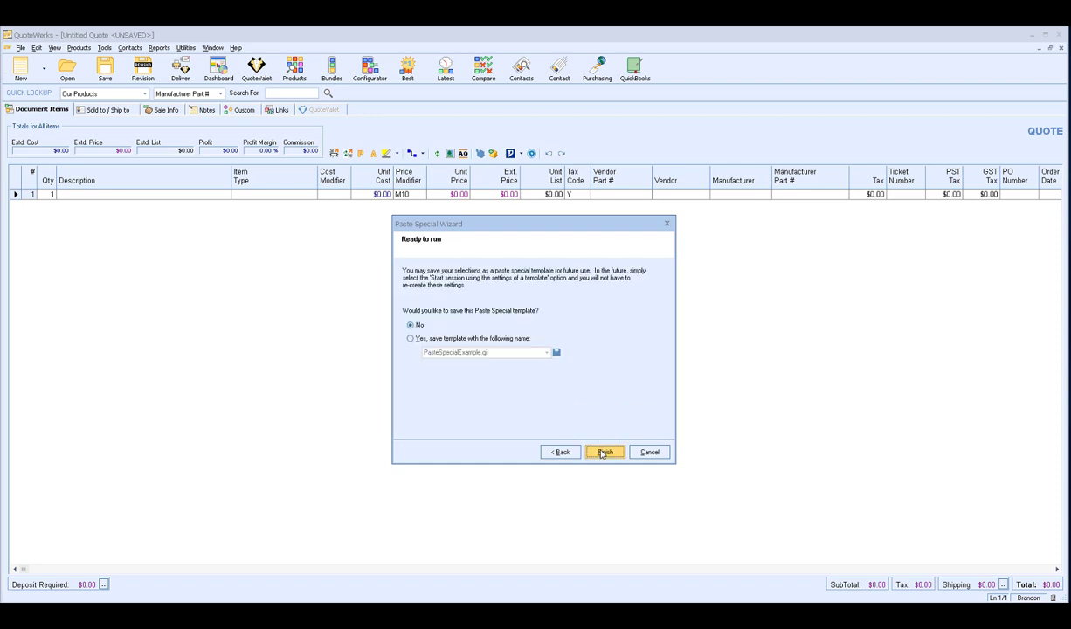
Overwrite the PasteSpecialExample.qi template with these settings and import the four lines.
{"action": "left_click", "coordinate": [446, 339]}
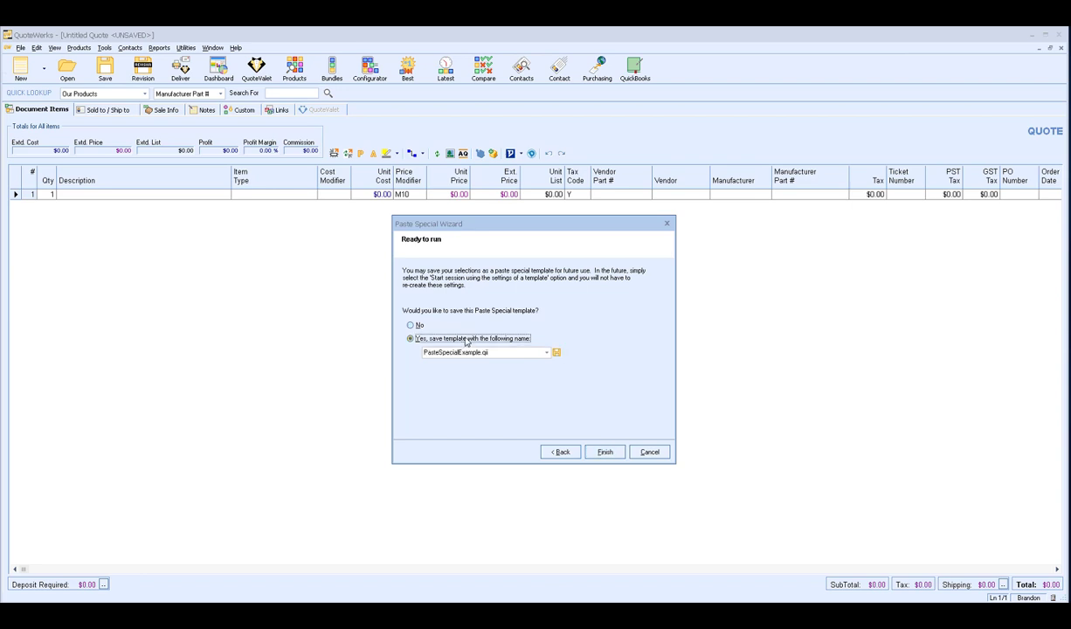
{"action": "left_click", "coordinate": [556, 353]}
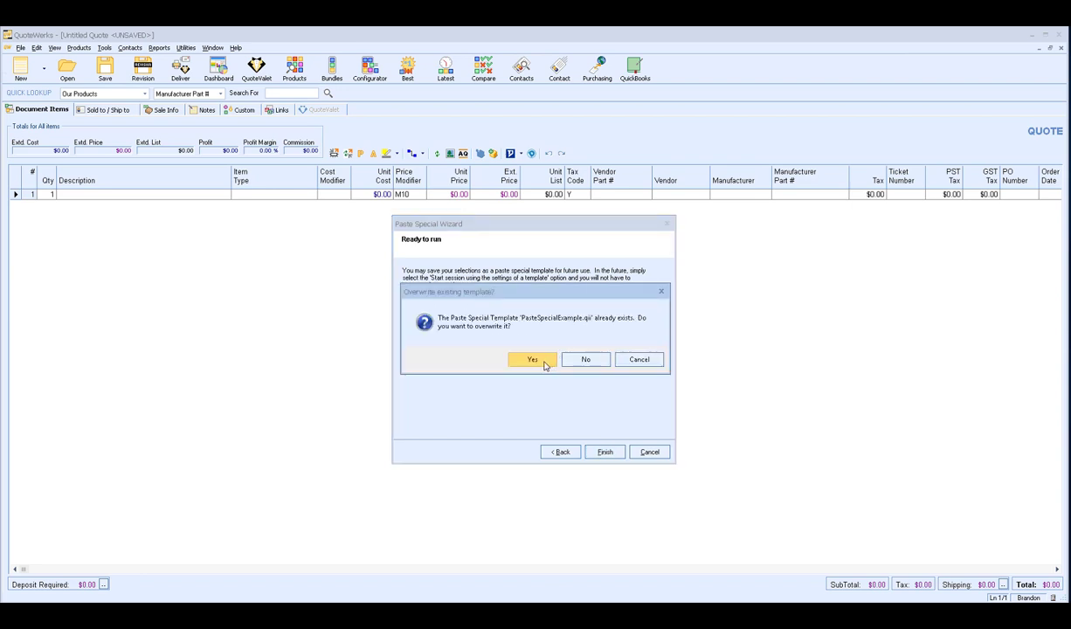
{"action": "left_click", "coordinate": [544, 360]}
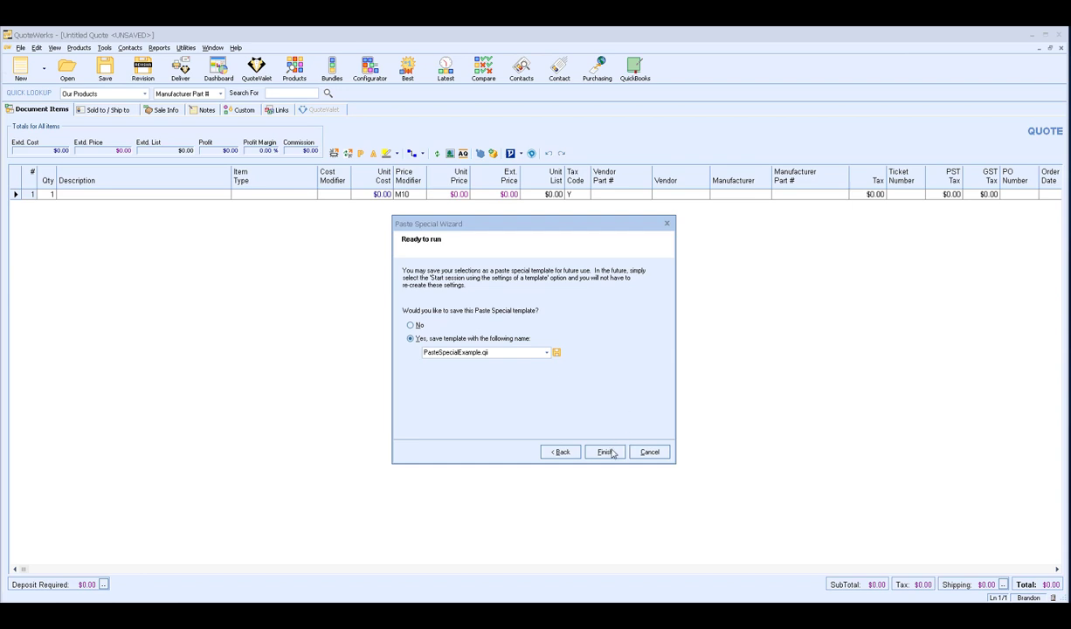
{"action": "left_click", "coordinate": [605, 452]}
{"action": "left_click", "coordinate": [534, 359]}
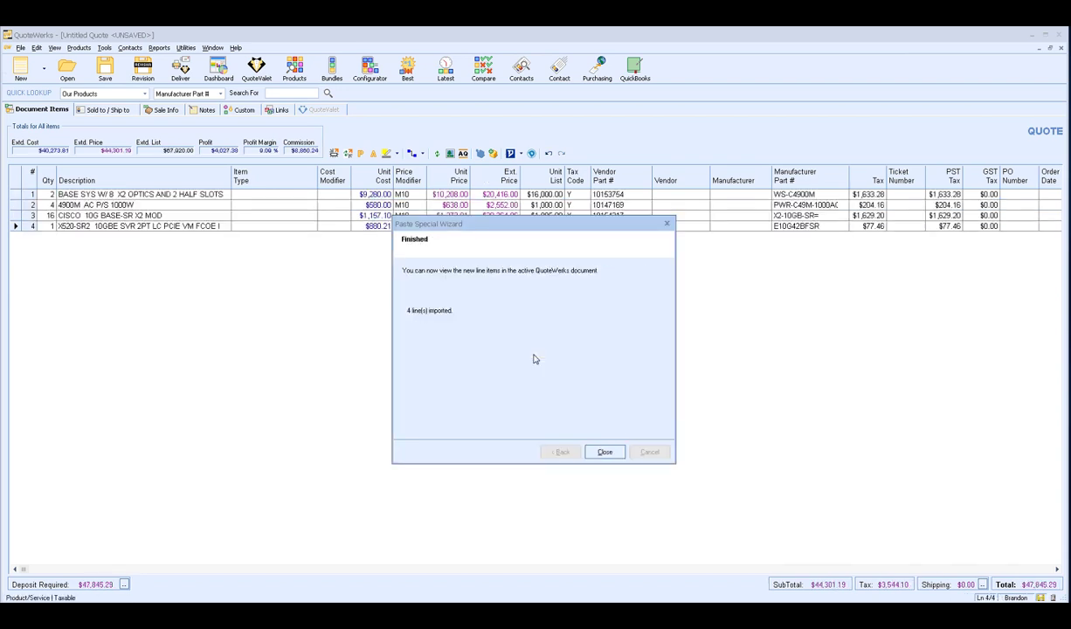
{"action": "left_click", "coordinate": [605, 452]}
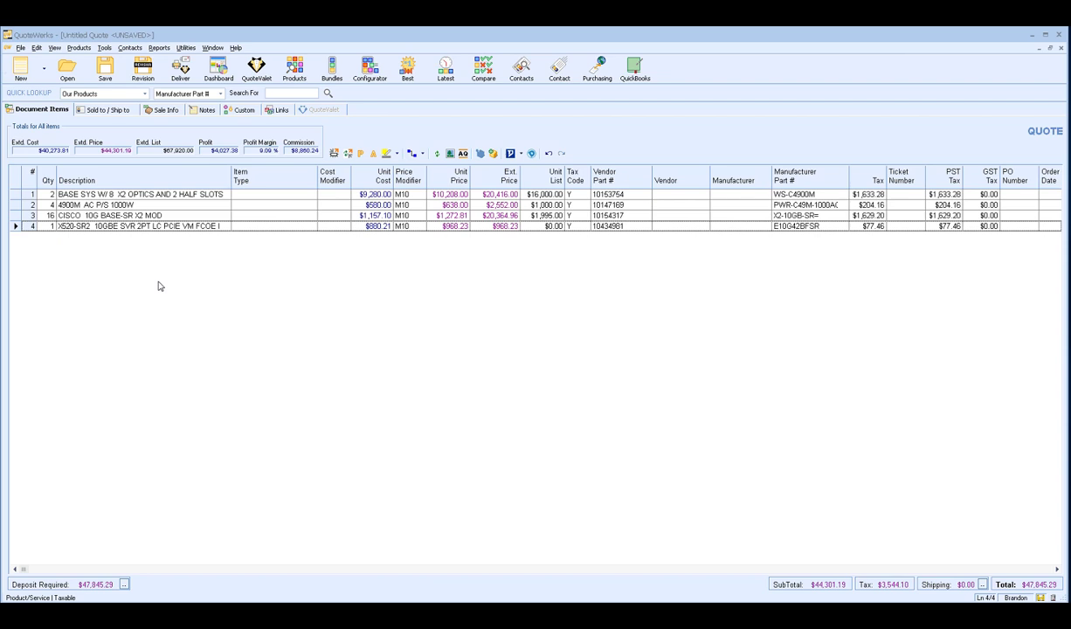